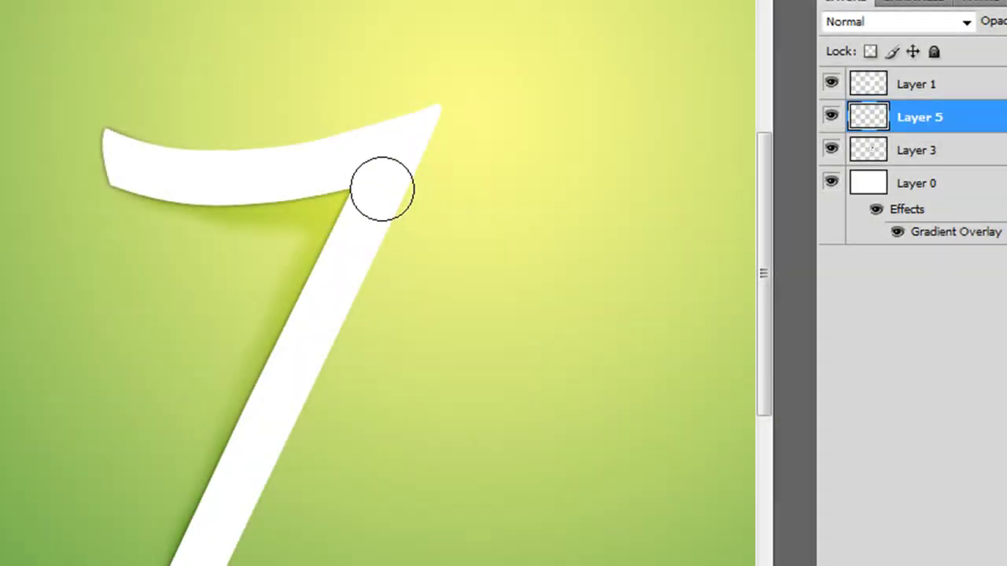
Step: Erase the hard dark line on Layer 5 along the inner edges of the 7, comparing with Layer 1 hidden and shown
left_click(832, 118)
left_click(831, 85)
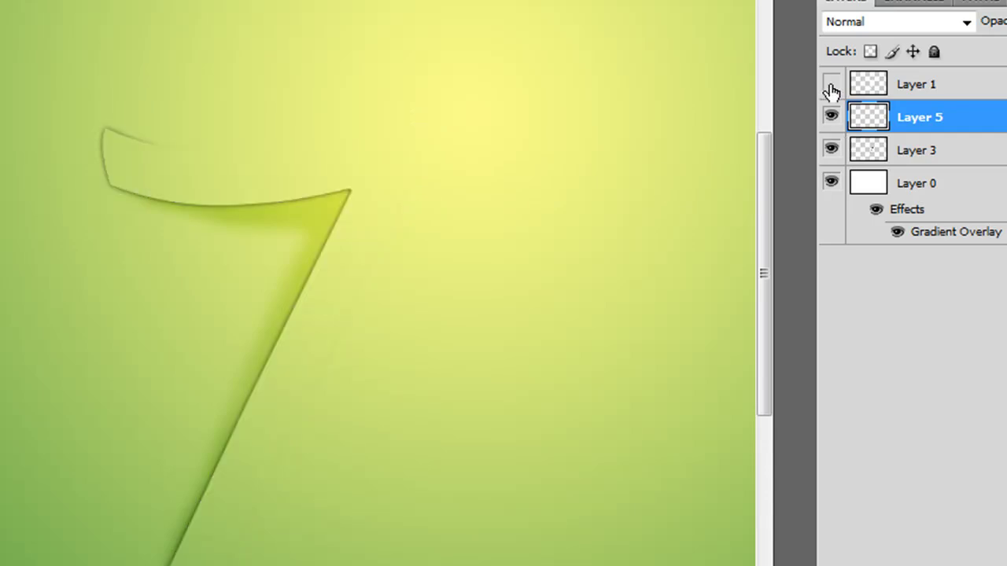
left_click(832, 84)
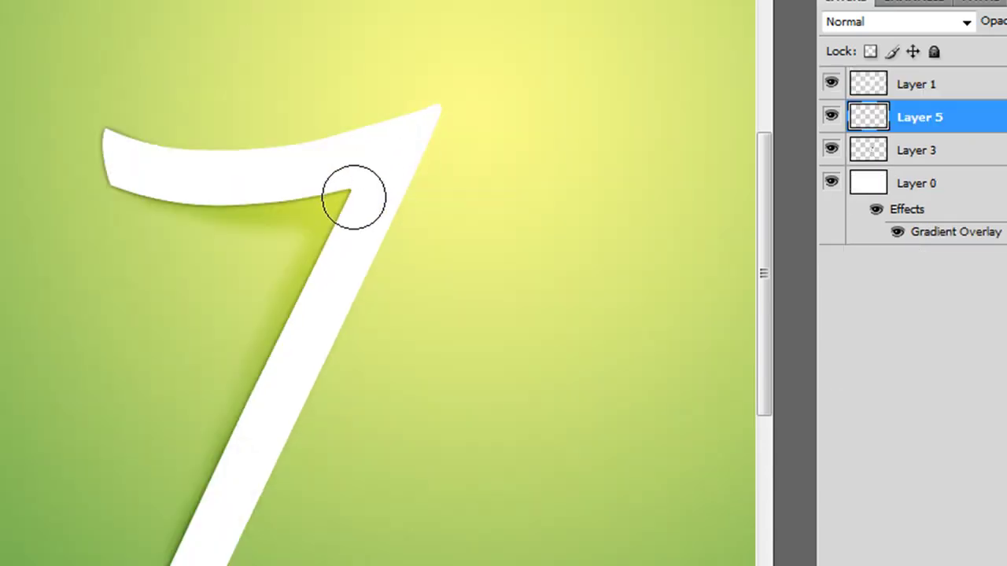
mouse_move(353, 197)
left_mouse_down()
mouse_move(338, 180)
mouse_move(195, 224)
left_mouse_up()
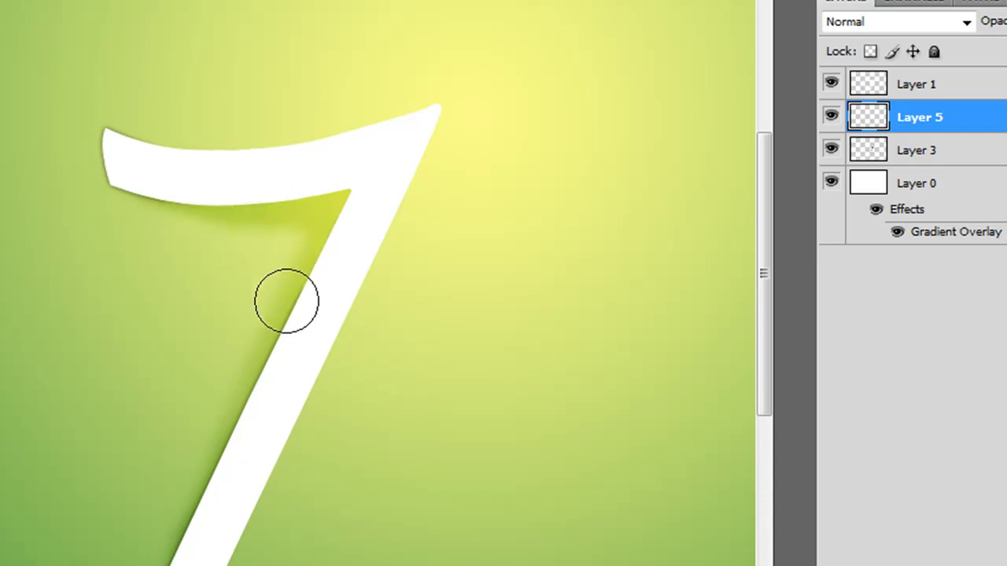
mouse_move(286, 302)
left_mouse_down()
mouse_move(182, 493)
mouse_move(169, 554)
left_mouse_up()
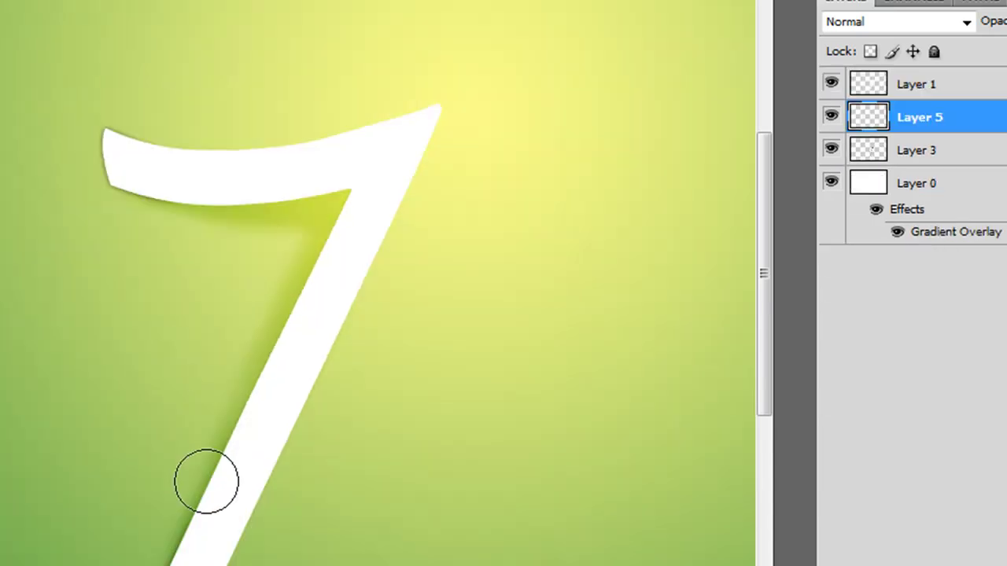
left_click_drag(205, 481, 168, 540)
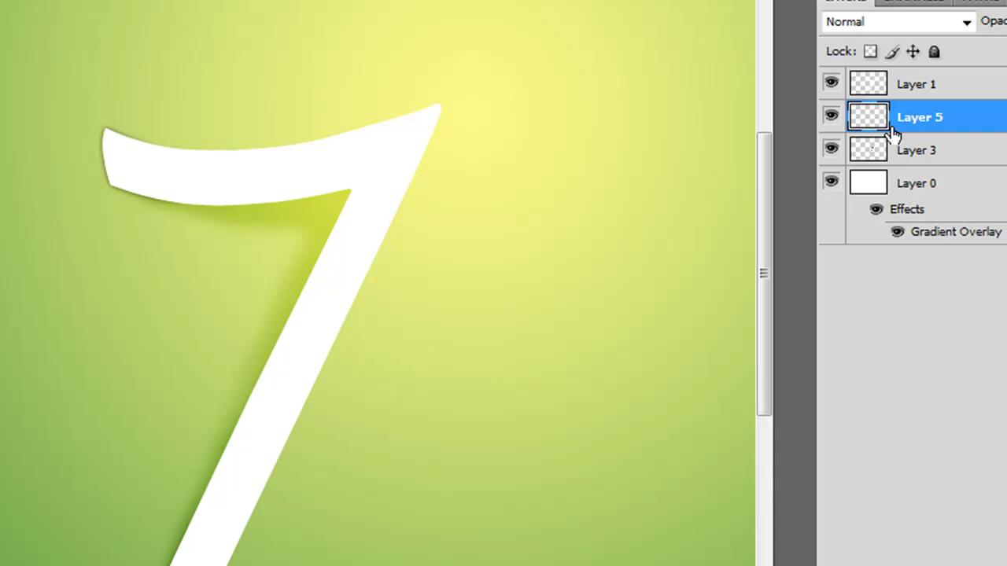
left_click(833, 86)
left_click(833, 86)
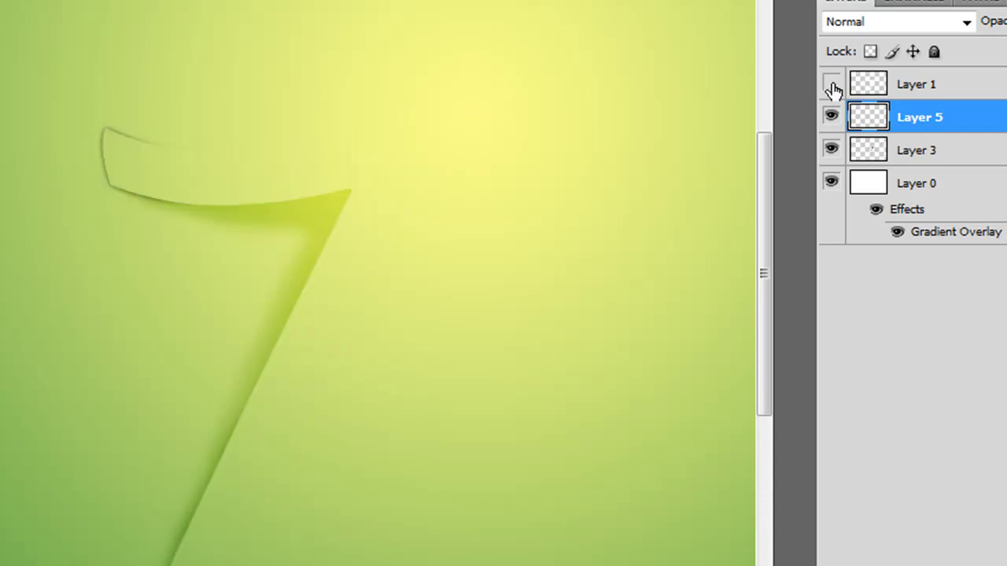
left_click(832, 86)
left_click(832, 87)
left_click(832, 86)
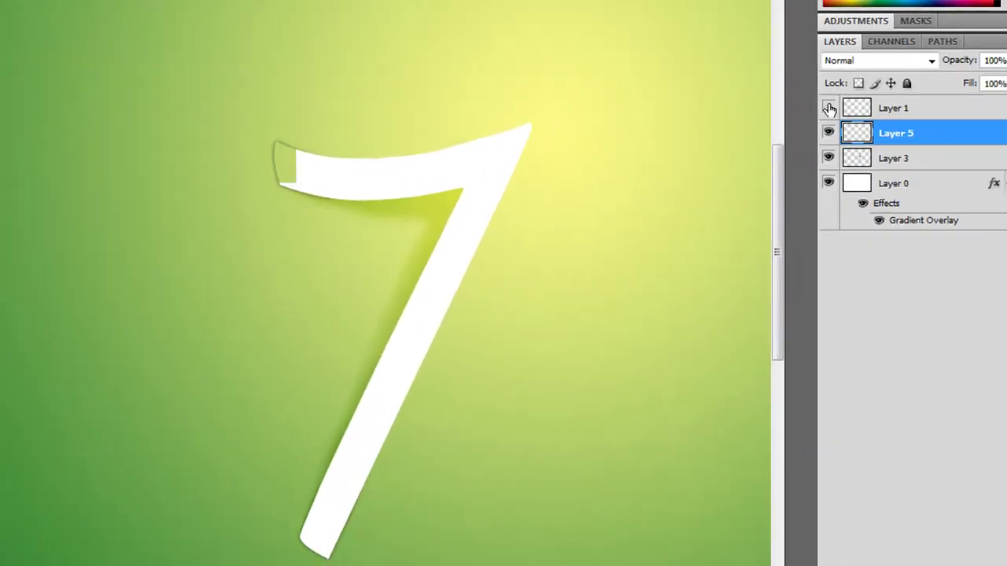
left_click(829, 107)
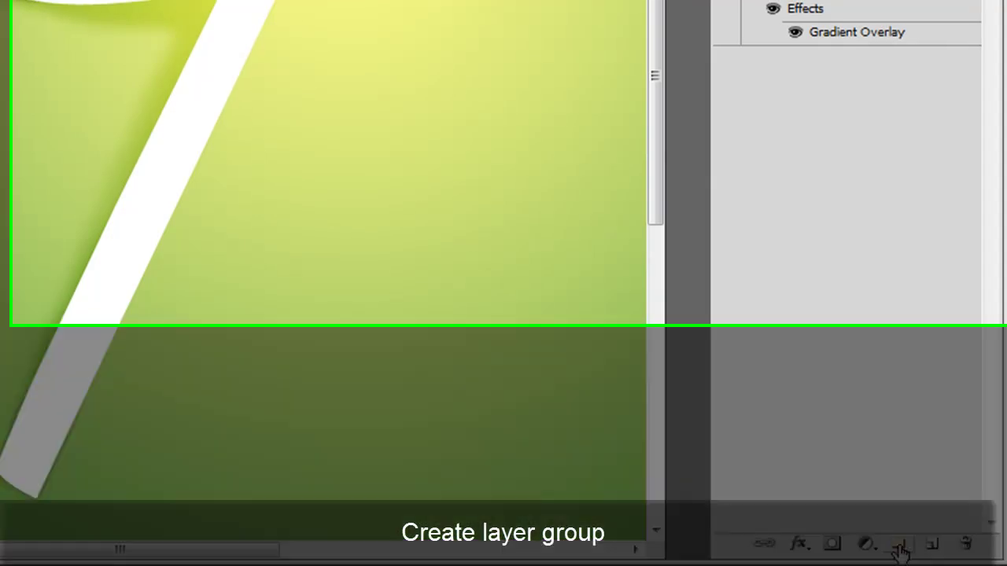
Step: Create a layer group at the top of the layer stack and name it "7"
left_click(901, 551)
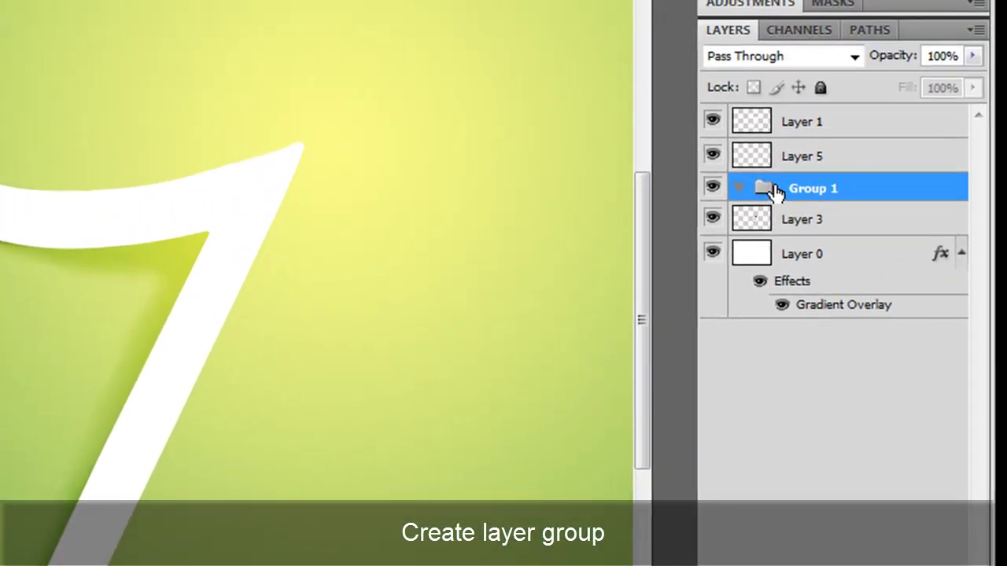
left_click_drag(776, 192, 777, 124)
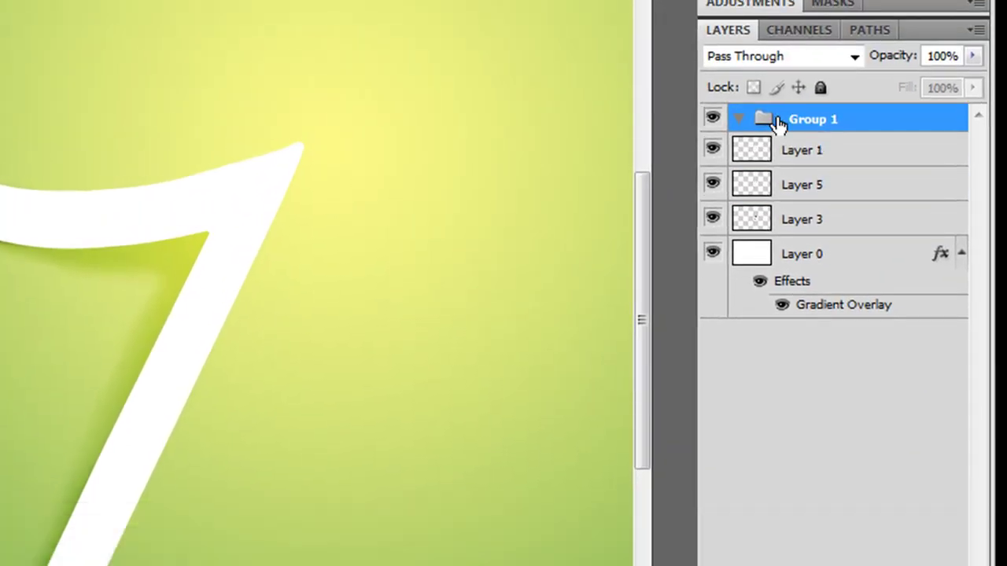
double_click(811, 119)
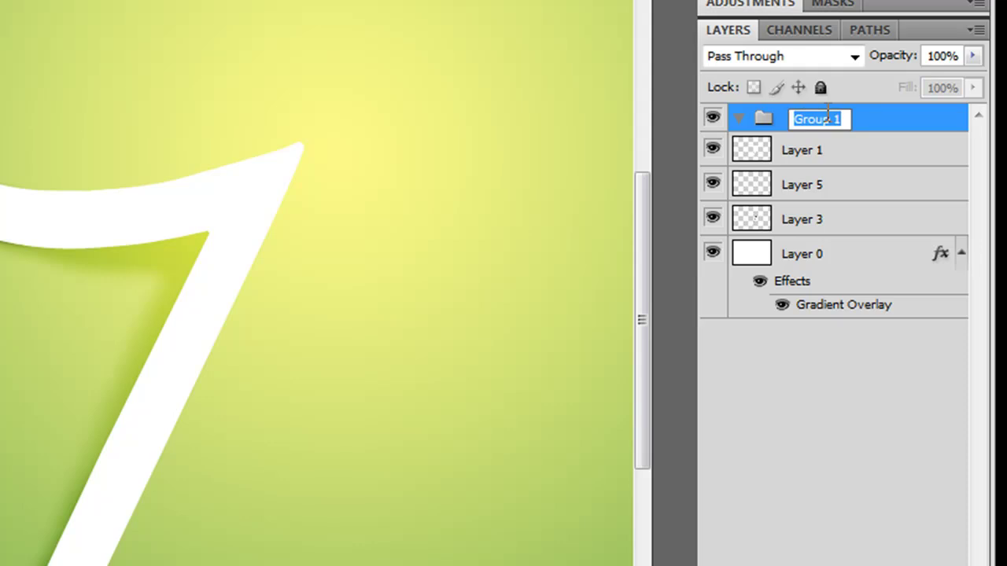
type("7")
key("Return")
Step: Move Layer 1, Layer 5 and Layer 3 into group 7 and add a mask to the group
left_click(852, 217)
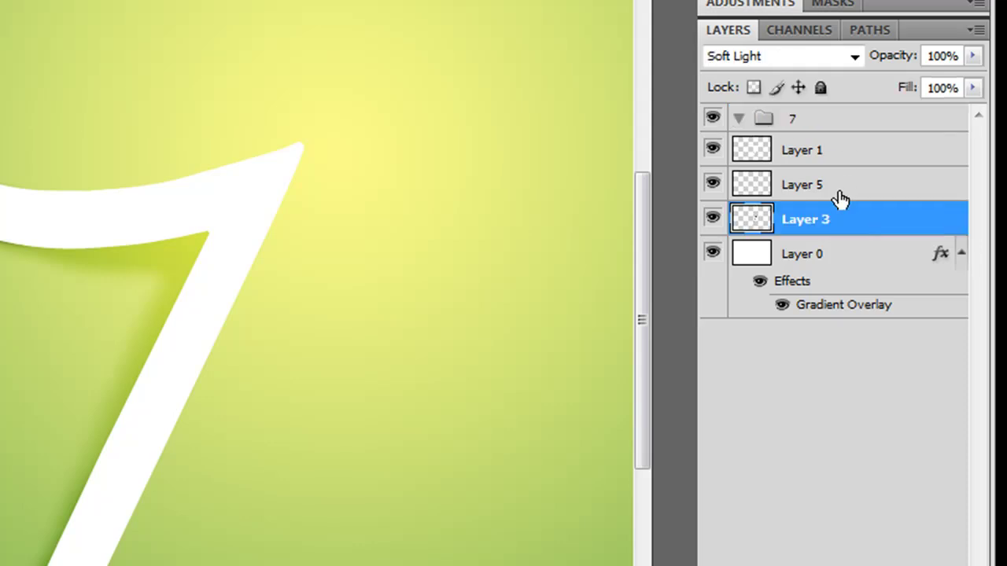
left_click(798, 160, "shift")
left_click_drag(798, 160, 790, 126)
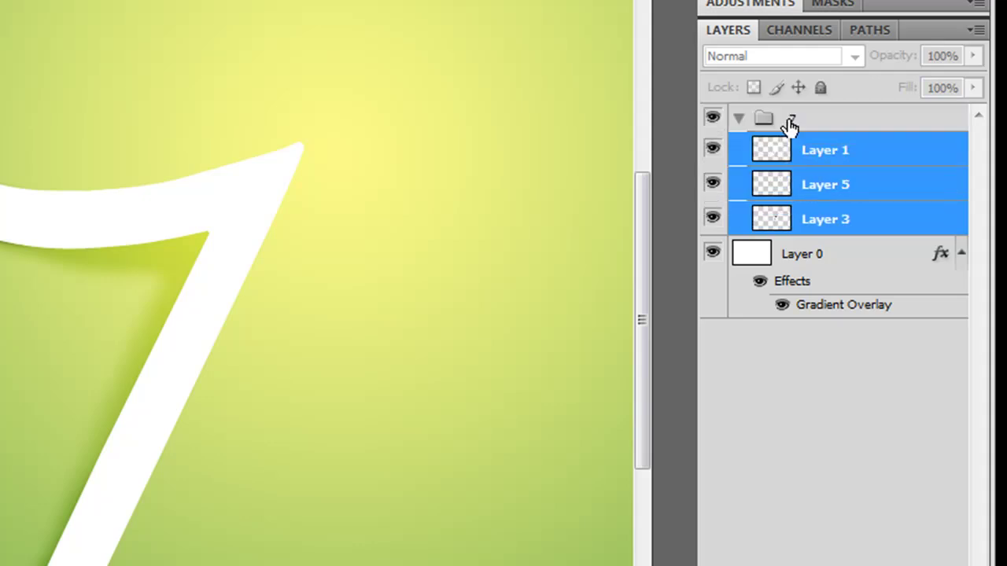
left_click(800, 154)
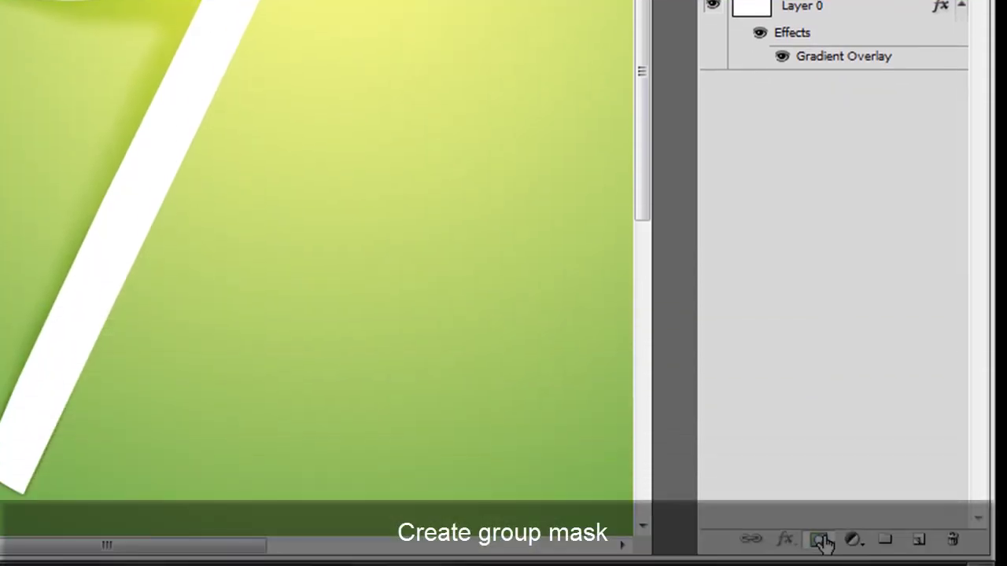
left_click(820, 540)
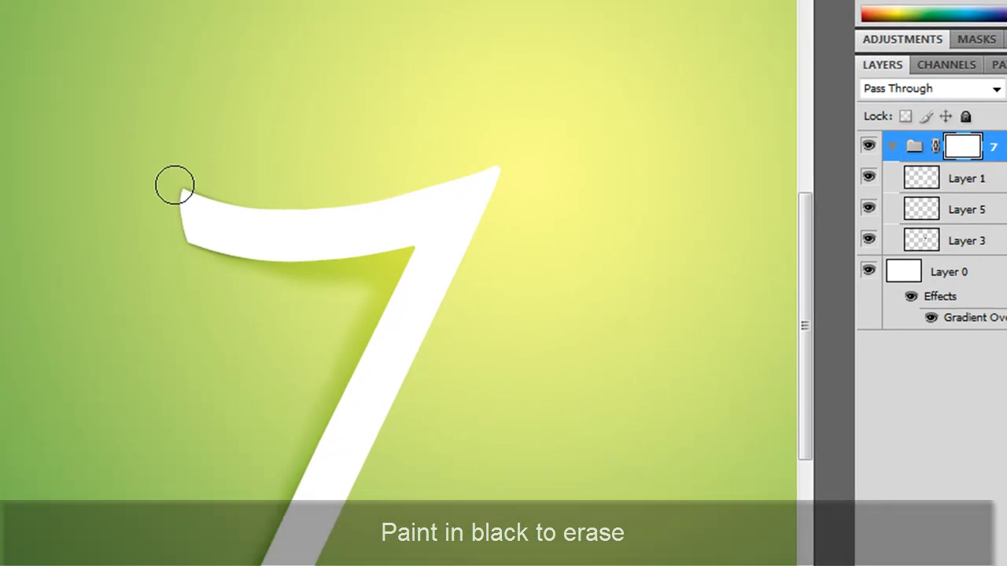
left_click_drag(725, 224, 757, 308)
mouse_move(204, 259)
left_mouse_down()
mouse_move(329, 278)
mouse_move(153, 210)
mouse_move(539, 241)
mouse_move(324, 241)
mouse_move(297, 179)
mouse_move(568, 232)
mouse_move(287, 366)
mouse_move(473, 247)
left_mouse_up()
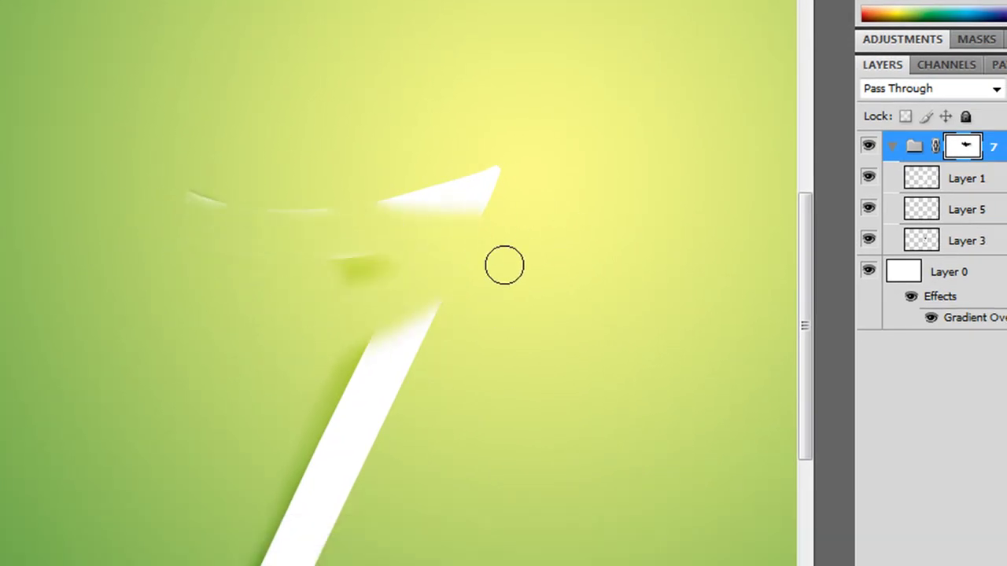
key("ctrl+z")
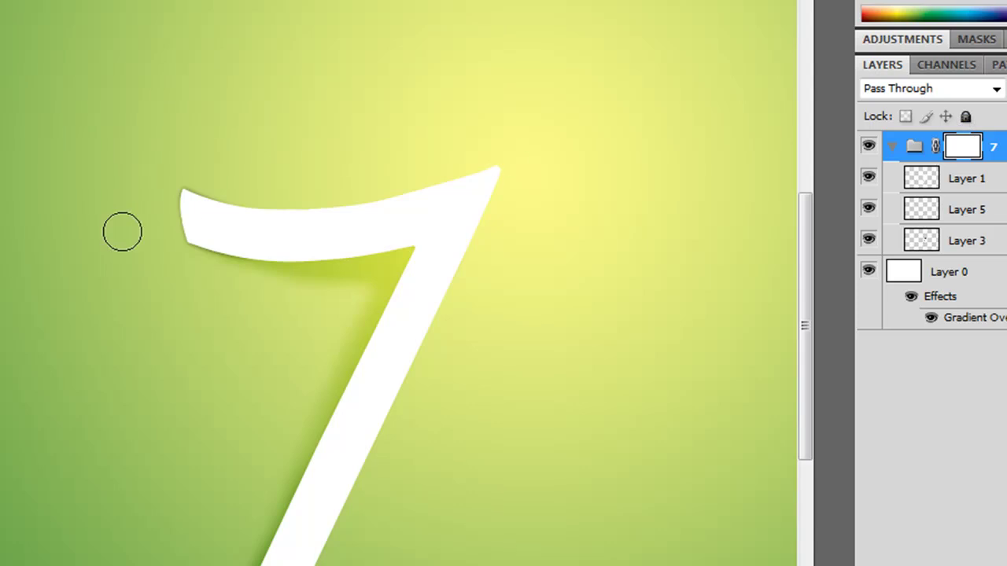
left_click_drag(178, 171, 172, 225)
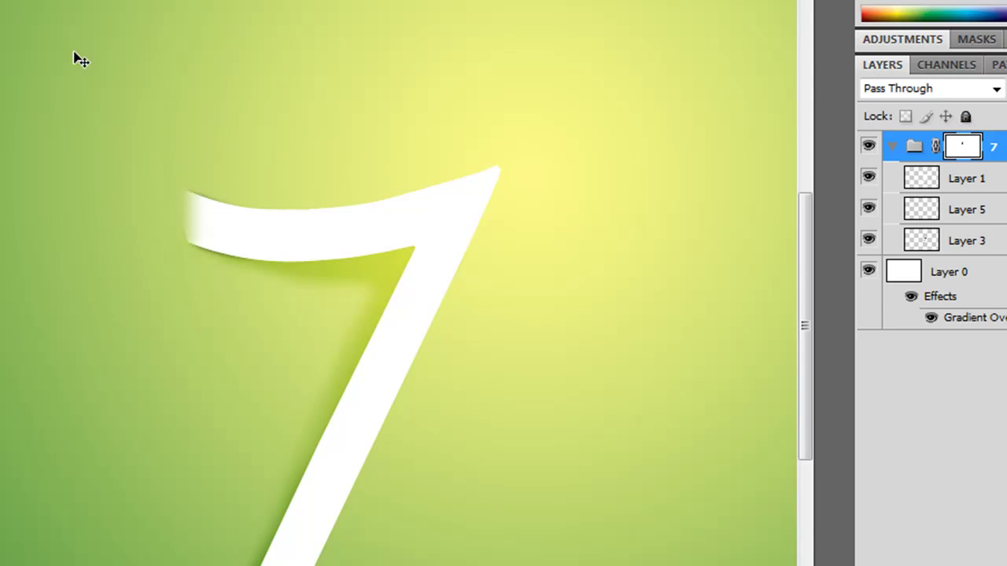
key("ctrl+BackSpace")
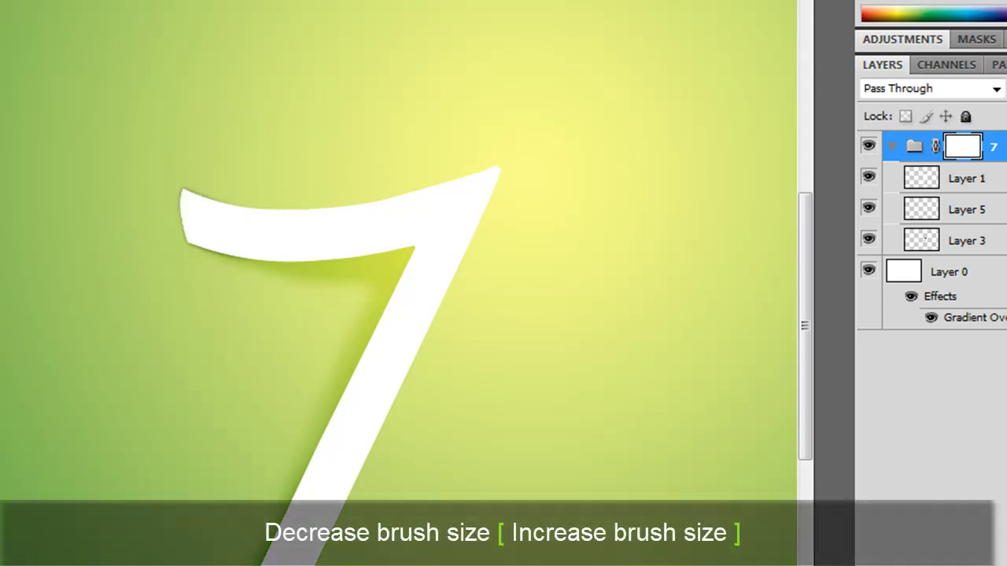
Step: Paint black on the group mask to softly fade out the 7's left tip and the lower end of its stem
mouse_move(114, 153)
left_mouse_down()
mouse_move(130, 217)
mouse_move(155, 203)
mouse_move(165, 260)
mouse_move(165, 196)
mouse_move(155, 254)
left_mouse_up()
mouse_move(130, 172)
left_mouse_down()
mouse_move(137, 269)
mouse_move(131, 170)
mouse_move(120, 272)
mouse_move(127, 227)
left_mouse_up()
key("v")
key("ctrl+BackSpace")
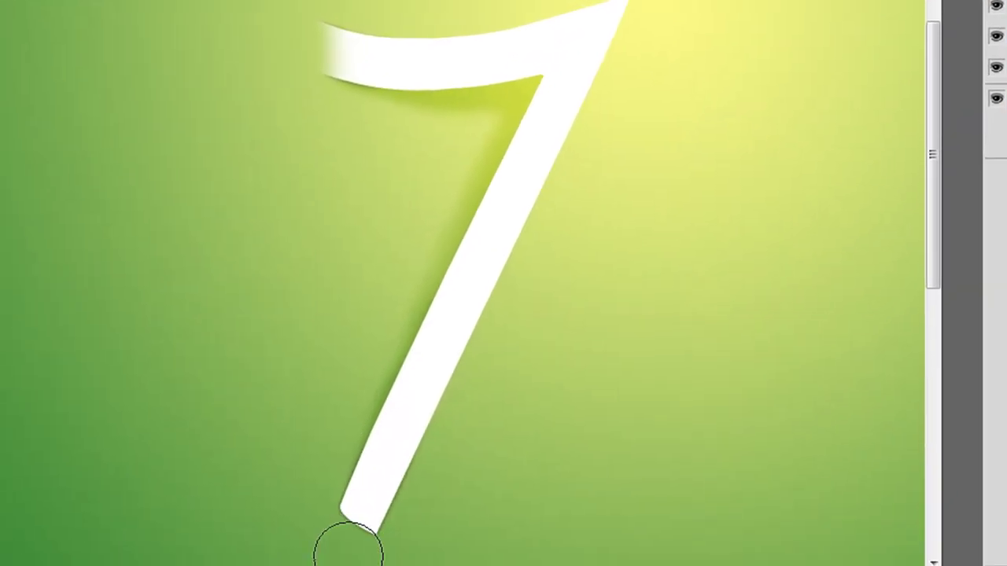
mouse_move(323, 531)
left_mouse_down()
mouse_move(305, 521)
mouse_move(373, 558)
left_mouse_up()
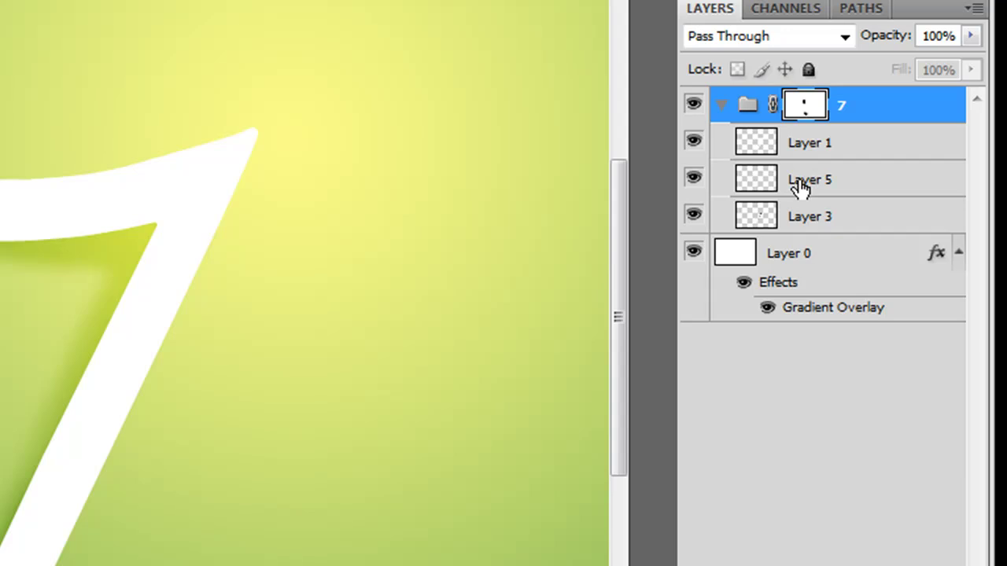
Step: Add a layer mask to Layer 1 inside group 7, toggling its visibility first to identify the white shape
left_click(801, 188)
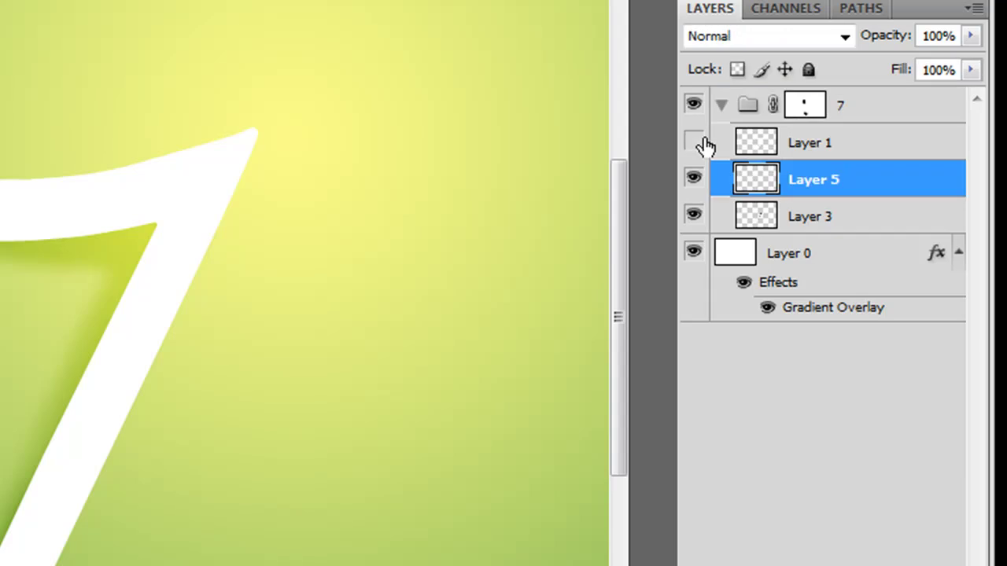
left_click(694, 142)
left_click(694, 141)
left_click(792, 149)
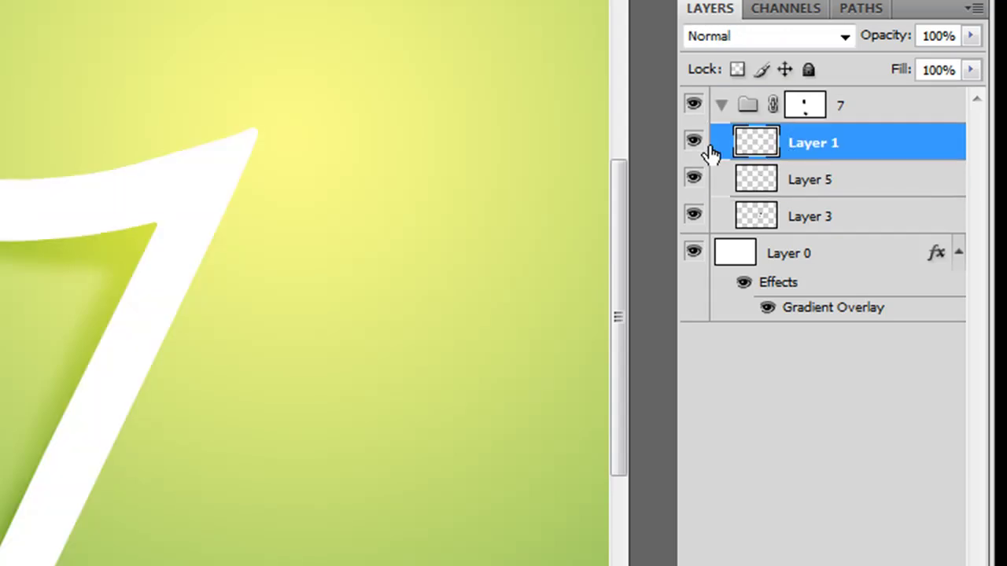
left_click(694, 141)
left_click(694, 141)
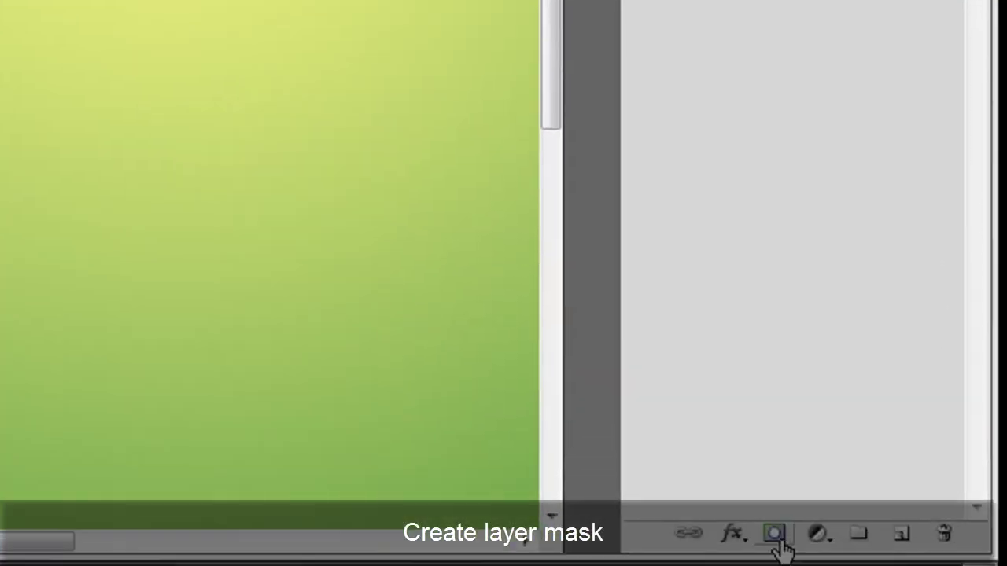
left_click(794, 551)
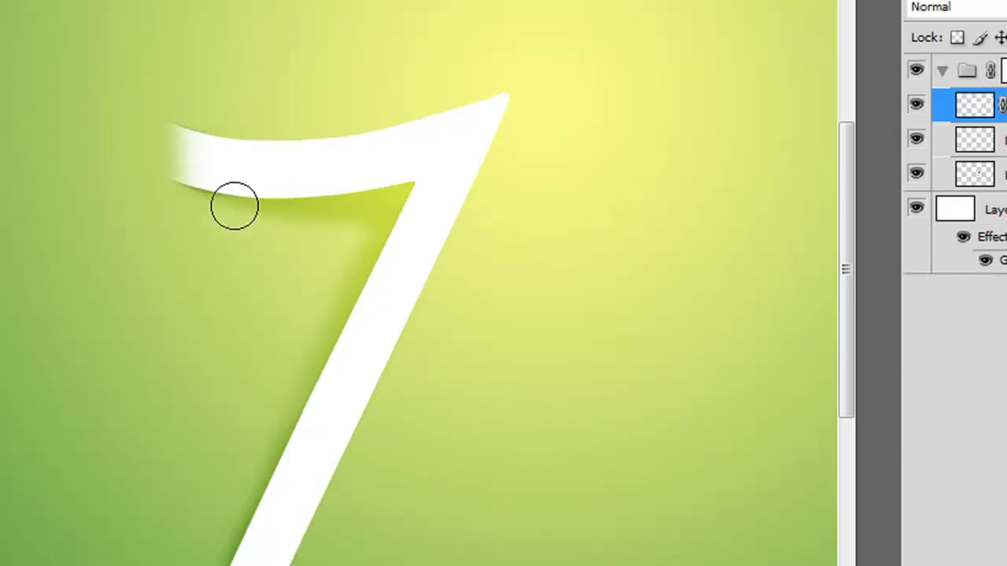
Step: Paint black with an enlarged soft brush on Layer 1's mask to fade the lower-left part of the 7's arm and its stem end
left_click_drag(234, 206, 176, 196)
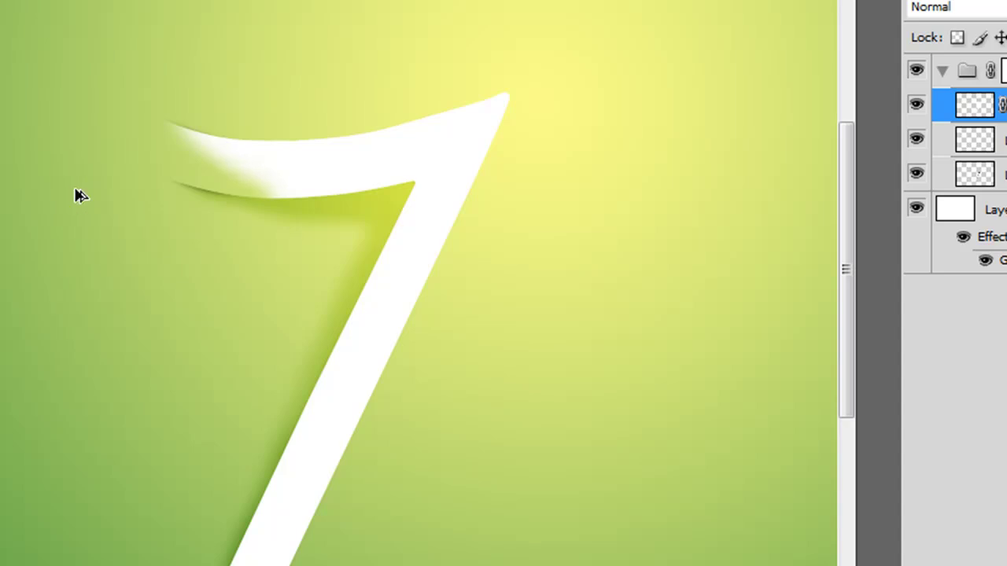
key("ctrl+z")
key("]")
key("]")
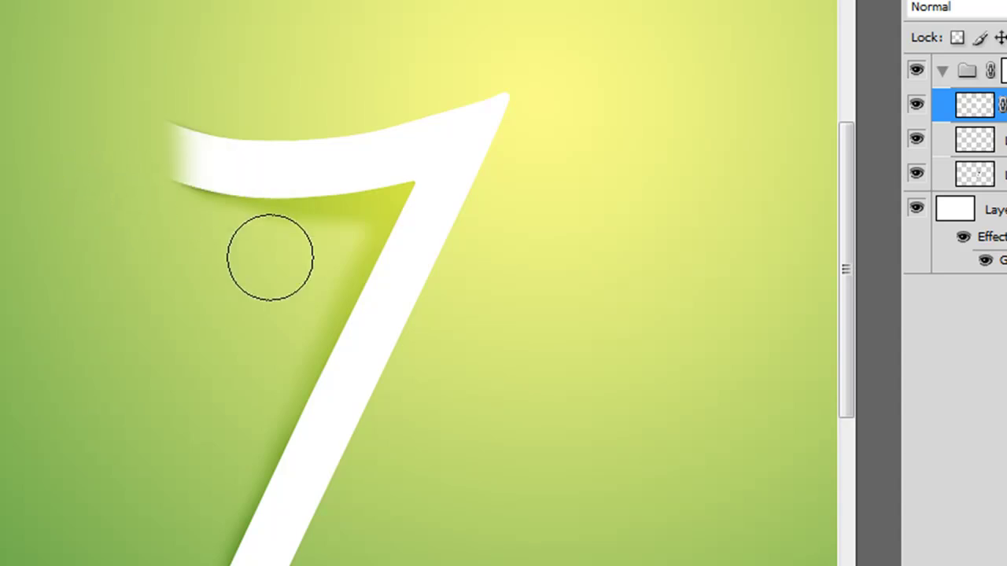
mouse_move(231, 230)
left_mouse_down()
mouse_move(91, 213)
mouse_move(233, 214)
mouse_move(62, 204)
left_mouse_up()
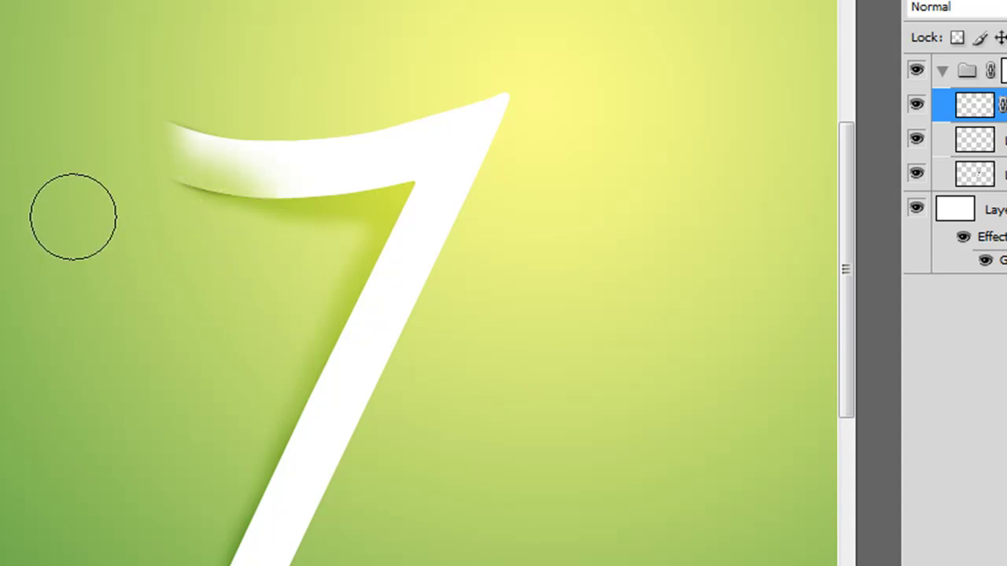
left_click_drag(217, 202, 68, 220)
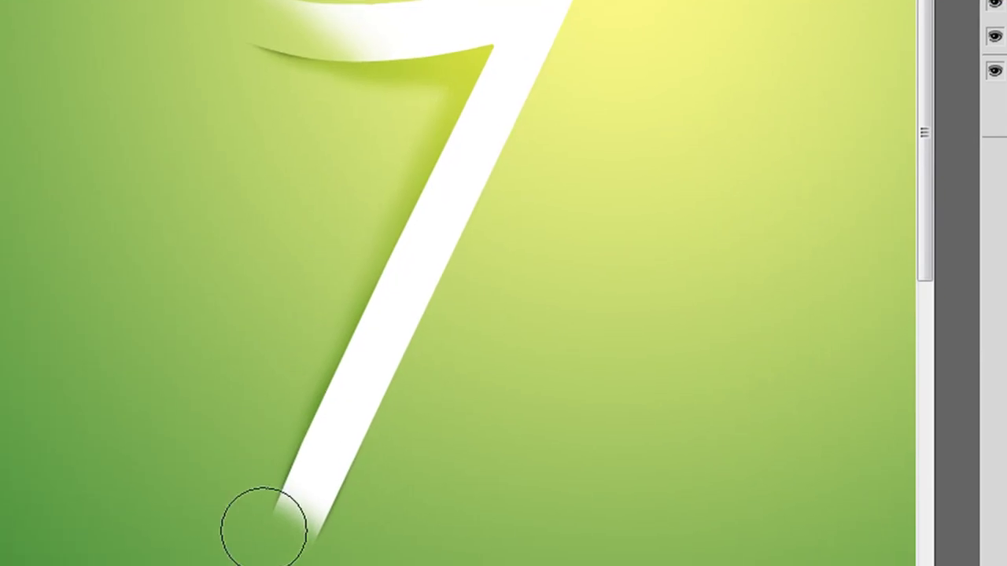
mouse_move(305, 392)
left_mouse_down()
mouse_move(214, 544)
mouse_move(299, 386)
mouse_move(243, 525)
mouse_move(214, 562)
left_mouse_up()
left_click_drag(315, 343, 231, 535)
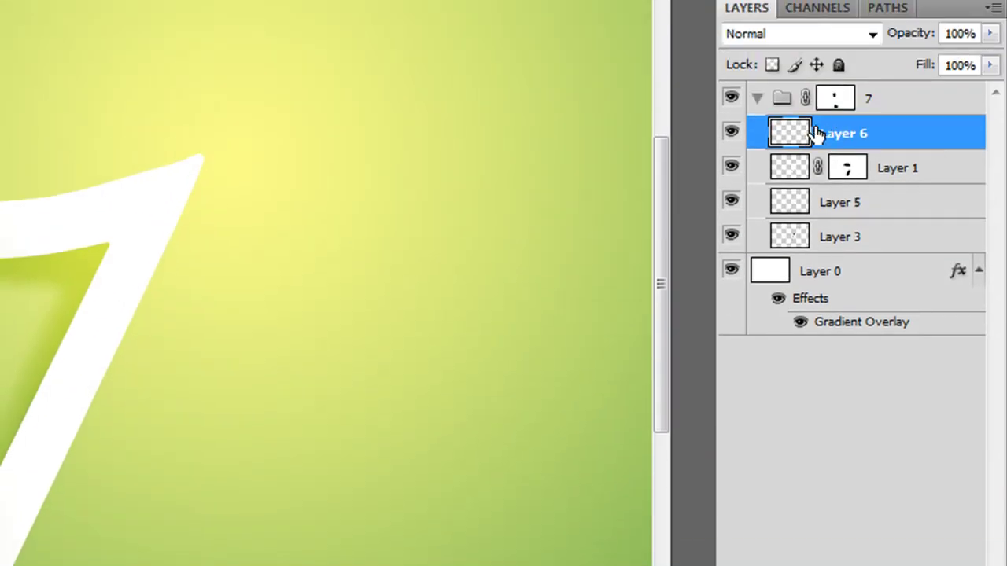
Step: Delete Layer 6 from group 7 and collapse the group
left_click_drag(785, 135, 946, 102)
key("Delete")
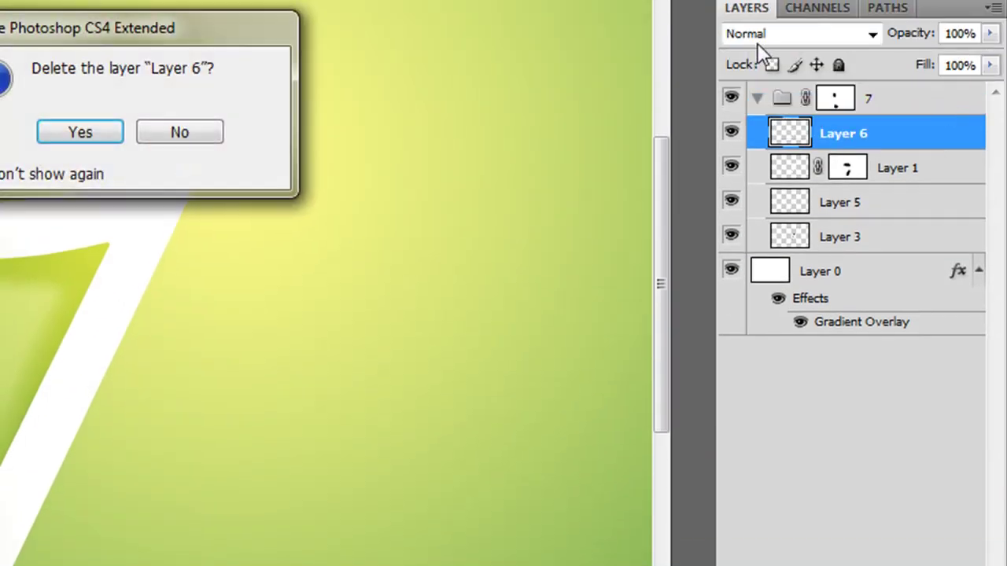
left_click(100, 139)
left_click(760, 99)
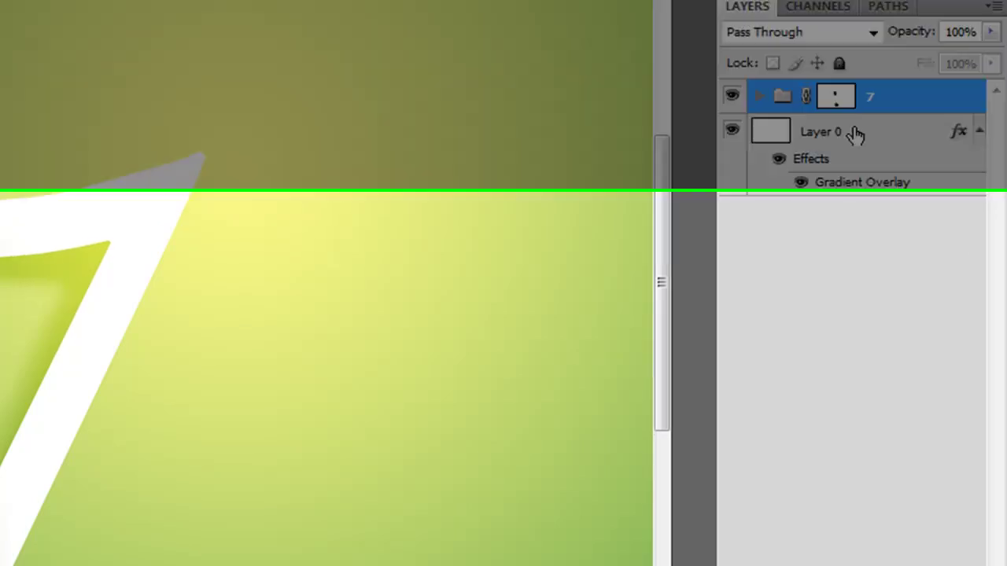
Step: Create a new layer directly above Layer 0 and activate the Elliptical Marquee tool
left_click(854, 132)
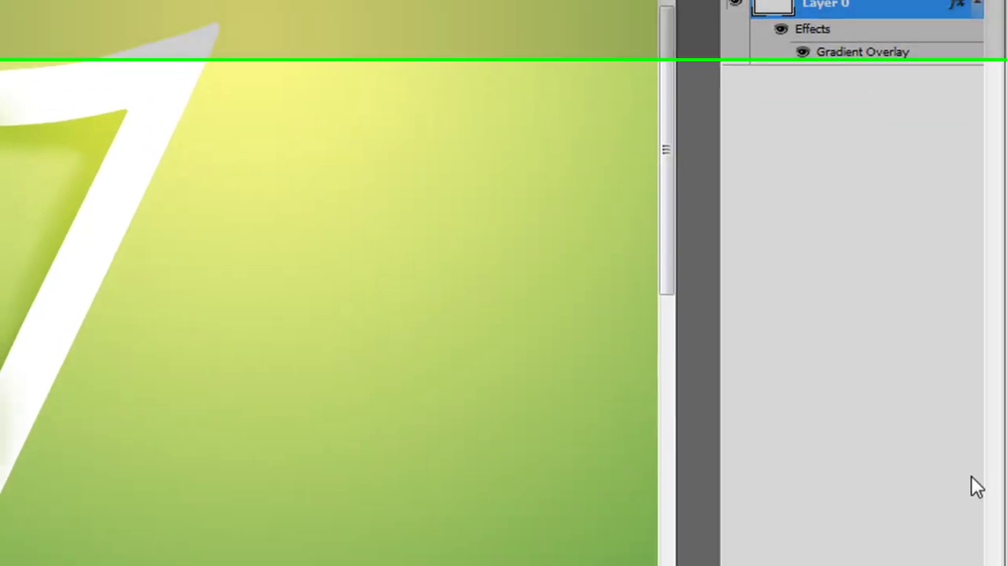
left_click(934, 551)
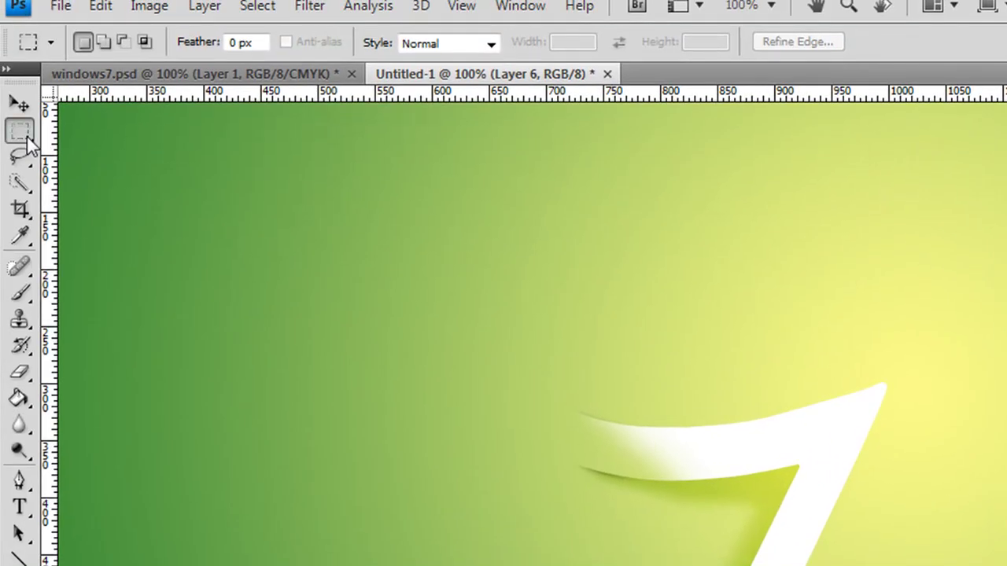
left_click(24, 134)
left_click(126, 157)
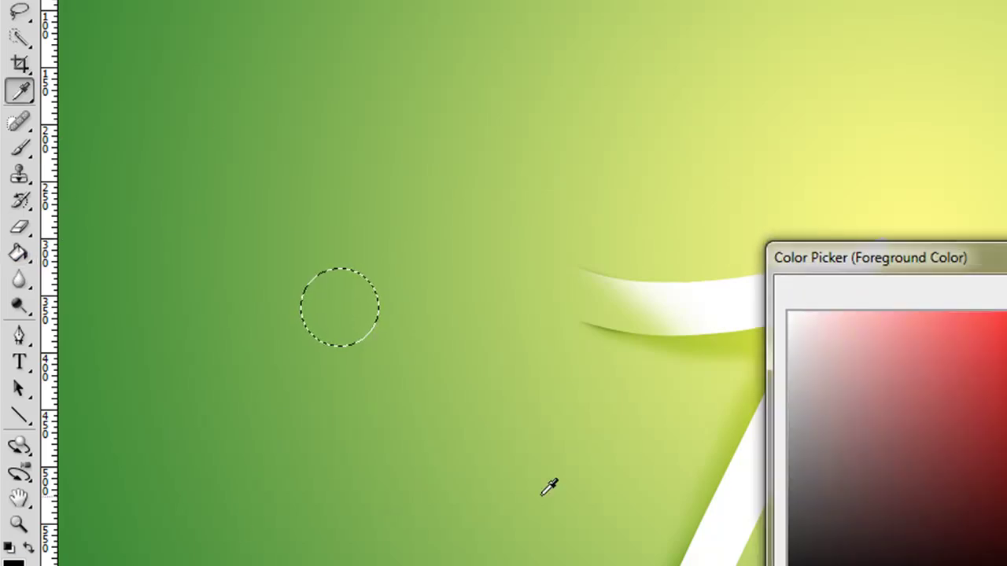
Step: Set the foreground colour to light green (RGB 178, 229, 119) and fill the circular selection with it
left_click(485, 486)
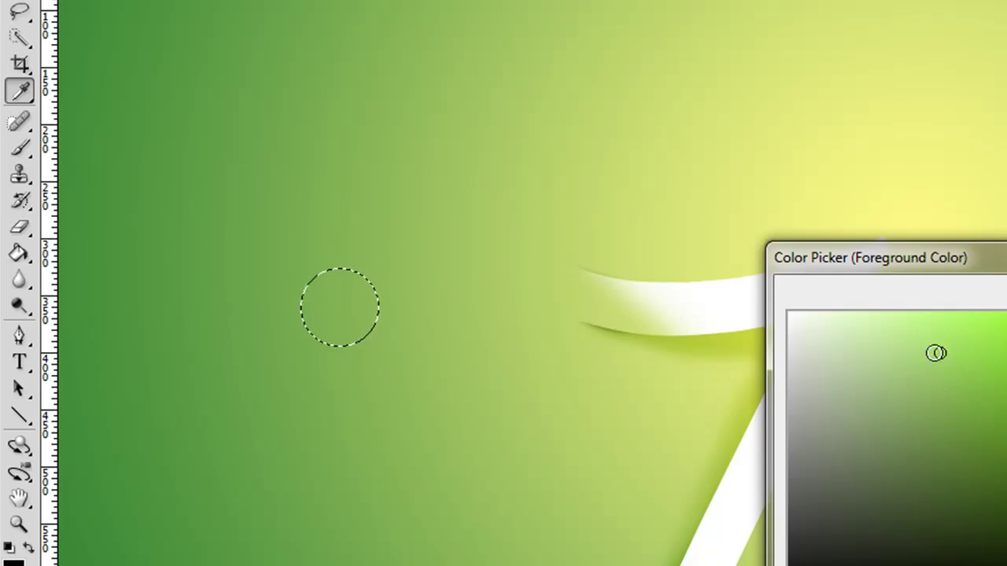
key("Return")
key("g")
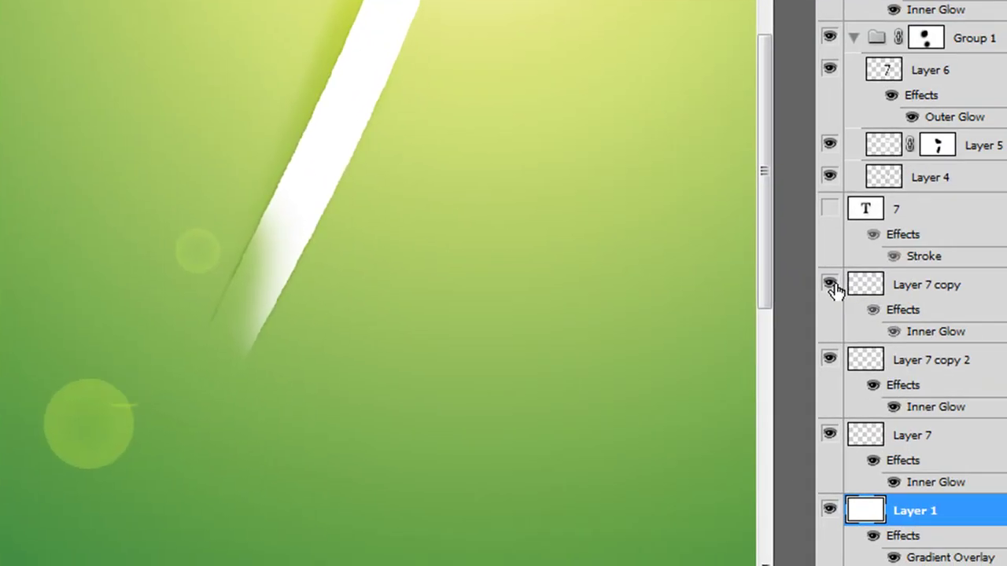
left_click(938, 296)
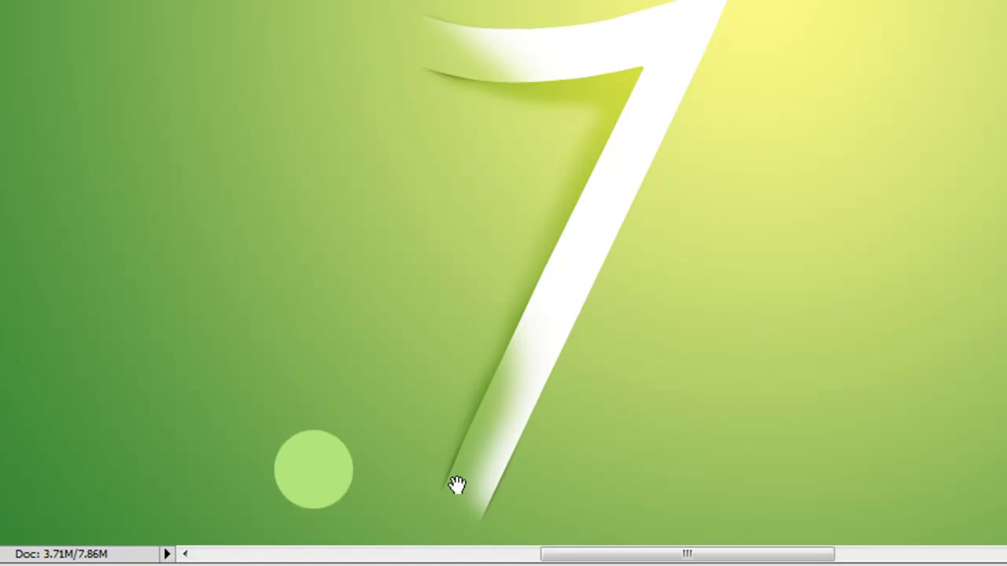
Step: Position the filled circle beside the lower end of the 7 and set its layer's fill opacity to 46%
left_click_drag(454, 483, 543, 240)
left_click_drag(346, 241, 359, 279)
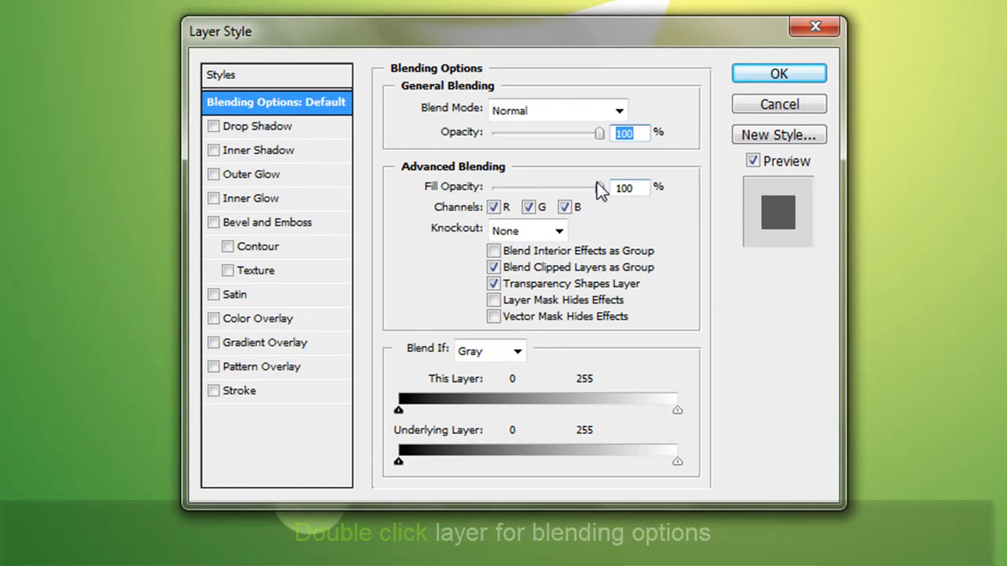
left_click_drag(599, 189, 558, 188)
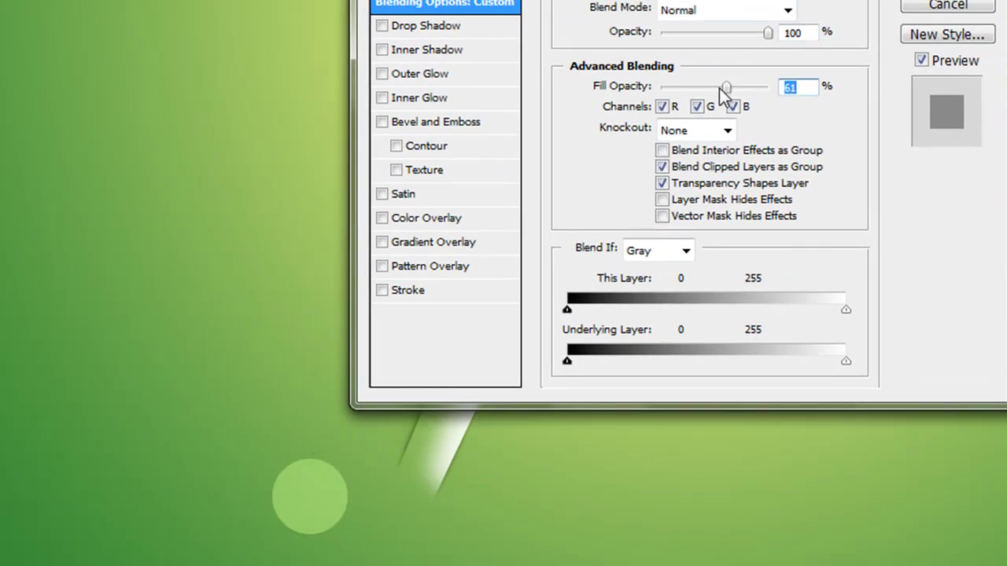
left_click_drag(719, 88, 705, 88)
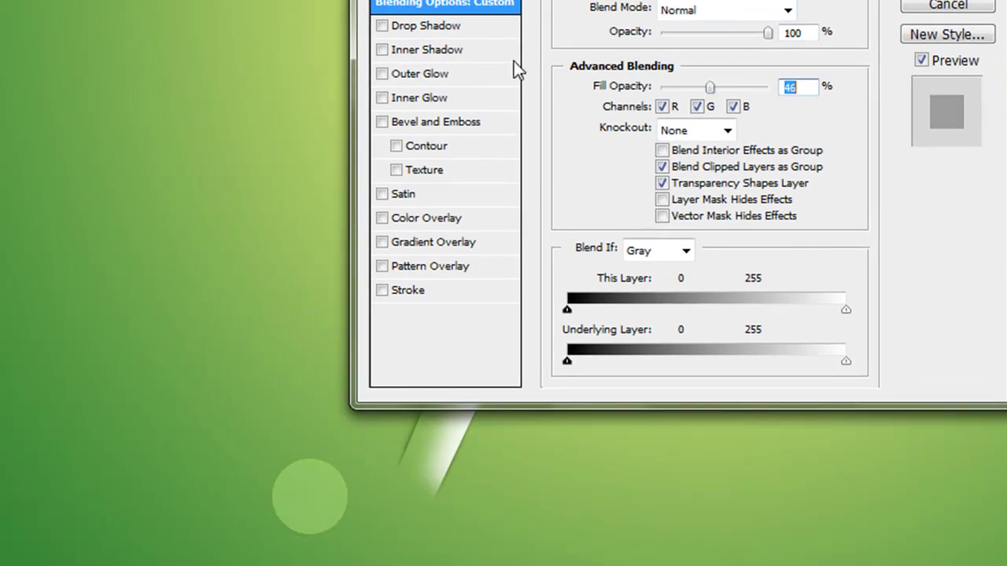
Step: Add an Inner Glow to the circle with a muted green sampled from the background and the Normal blend mode
left_click(387, 99)
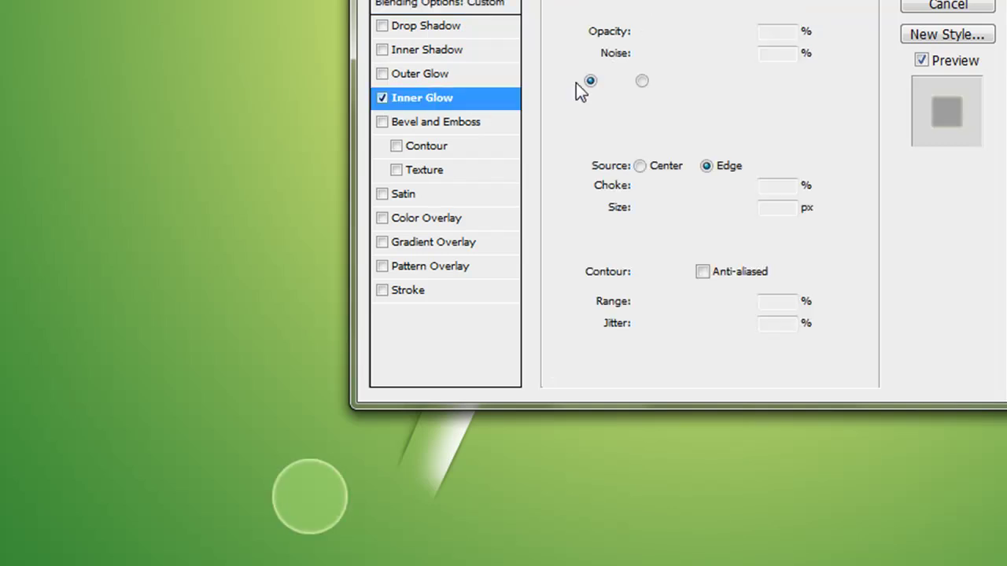
left_click(692, 327)
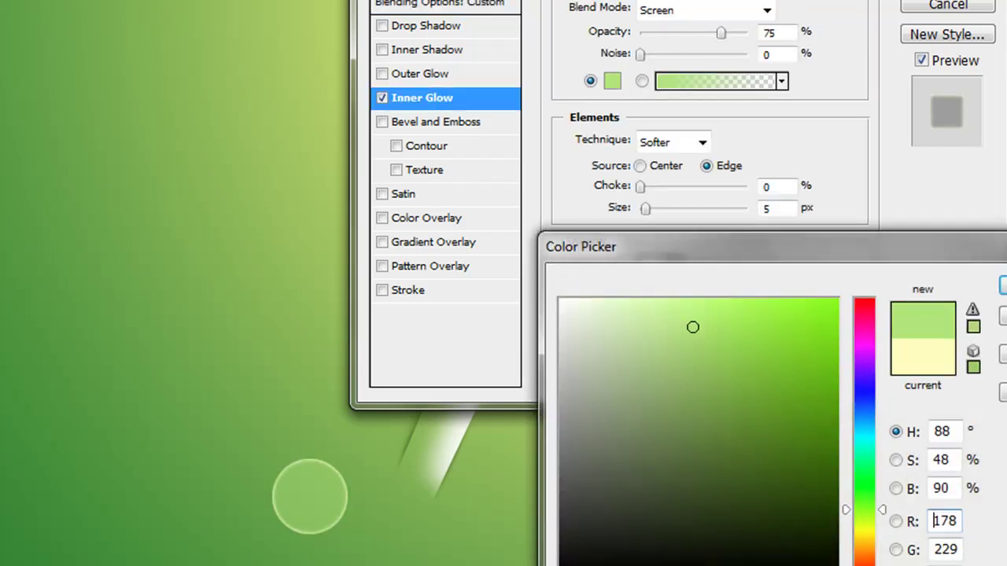
left_click_drag(239, 381, 314, 91)
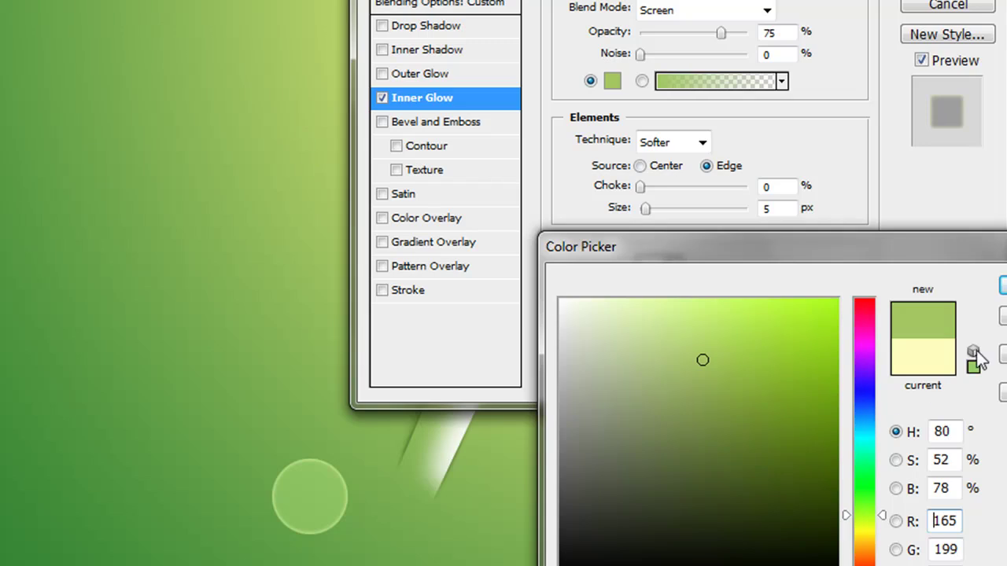
key("Return")
left_click(716, 14)
left_click(705, 34)
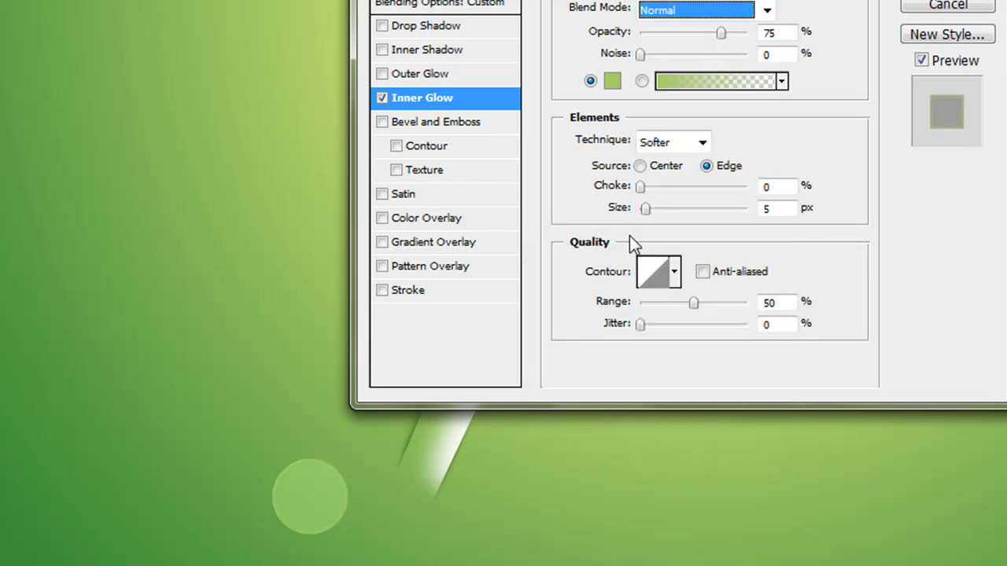
Step: Set the circle's inner glow size to 40 px and its colour to bright green (RGB 192, 241, 94)
left_click_drag(645, 208, 662, 206)
left_click(612, 80)
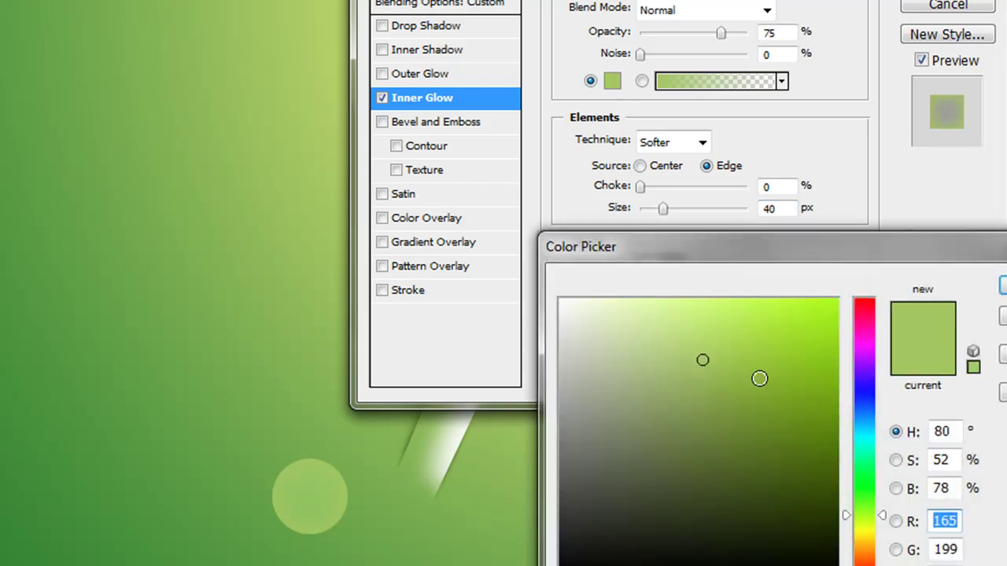
left_click_drag(720, 327, 730, 314)
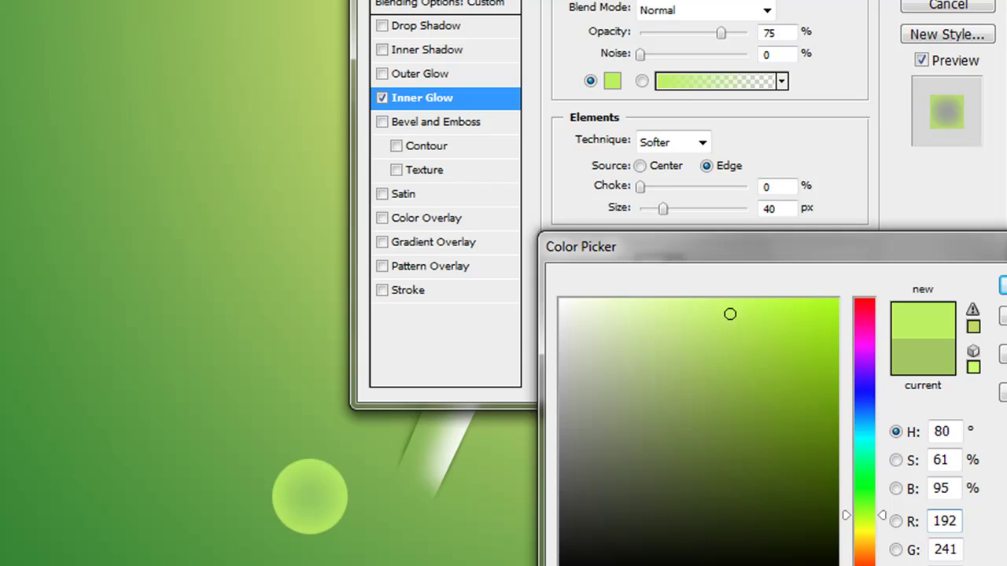
key("Return")
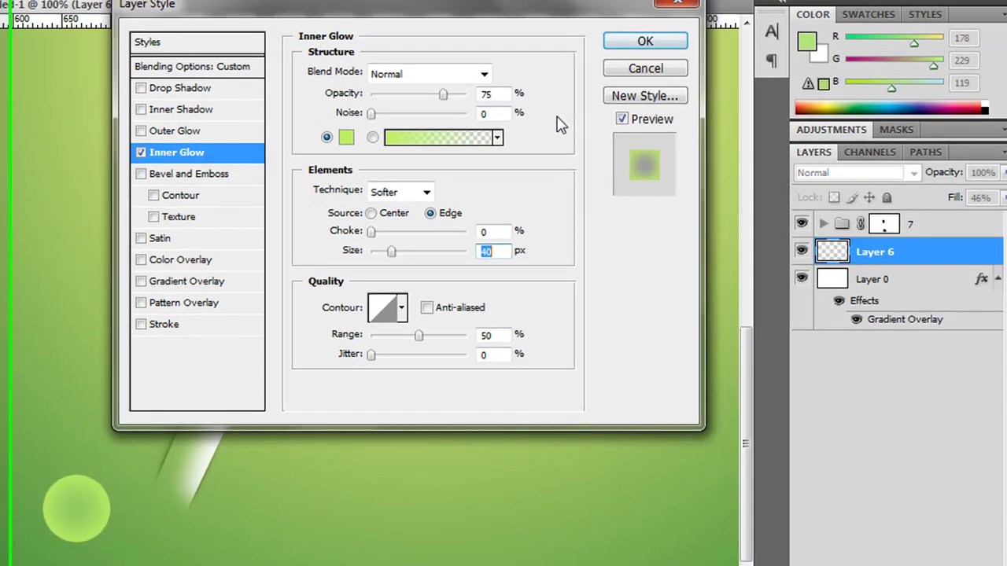
key("Return")
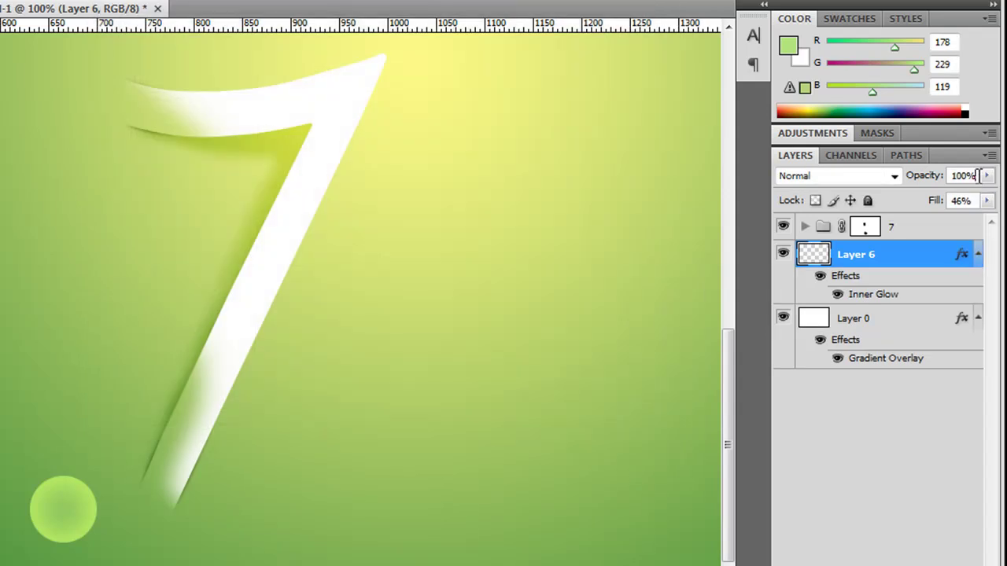
Step: Set Layer 6's opacity to 68% and duplicate the layer twice
left_click(986, 175)
left_click_drag(982, 194, 957, 196)
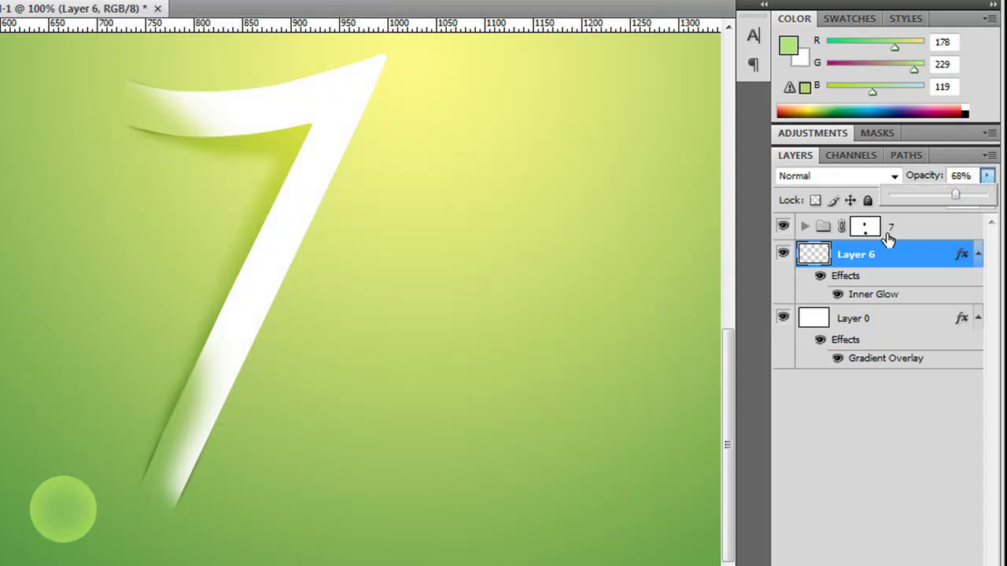
left_click(879, 262)
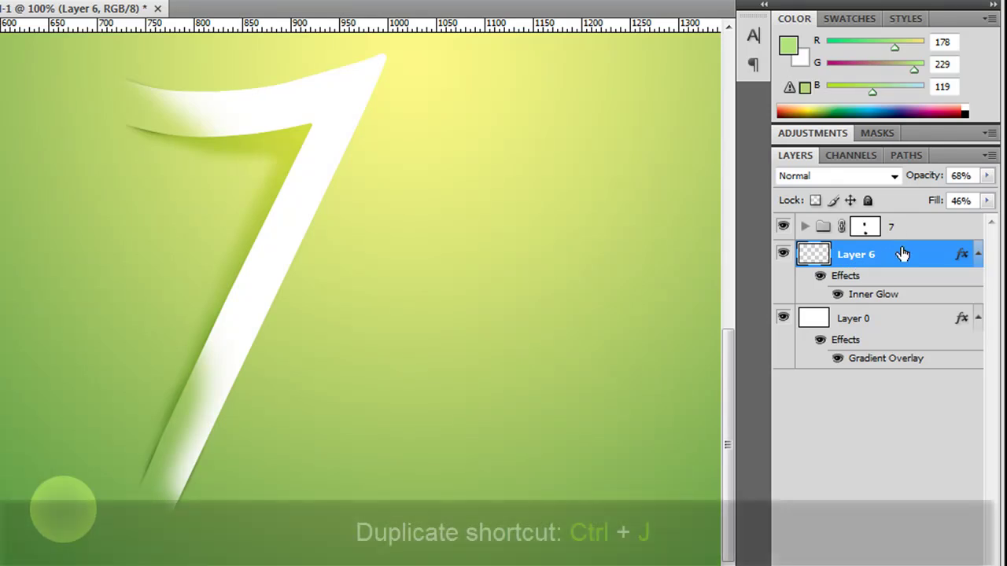
key("ctrl+j")
key("ctrl+j")
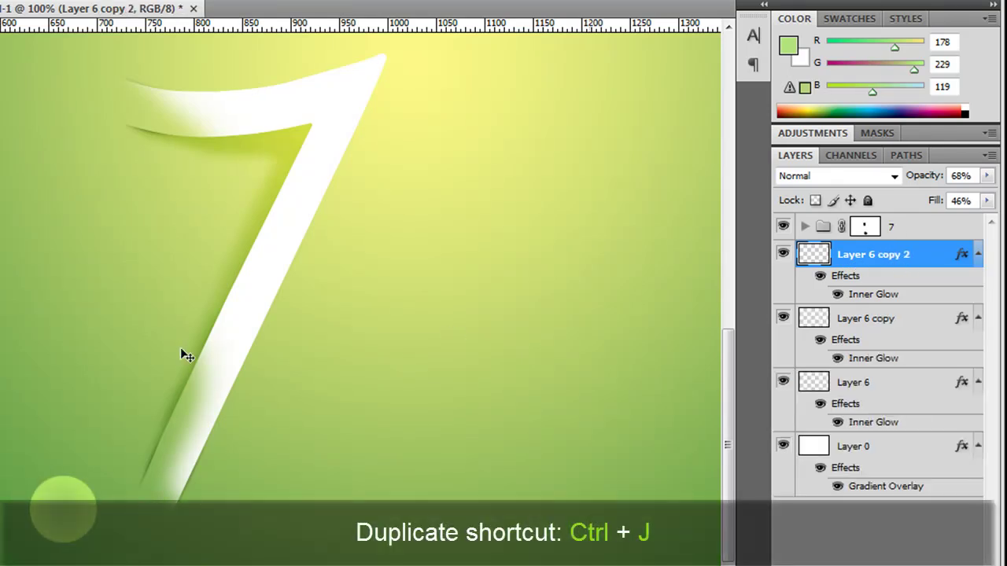
Step: Move the Layer 6 copy 2 circle up beside the 7's stem and scale it to about half its size
left_click_drag(89, 489, 132, 400)
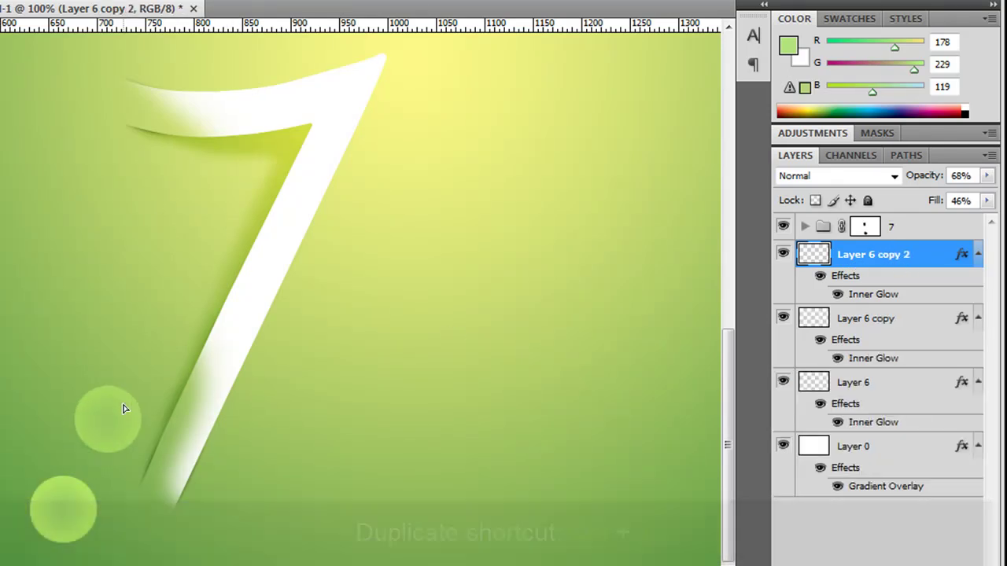
key("ctrl+t")
left_click_drag(141, 451, 110, 419)
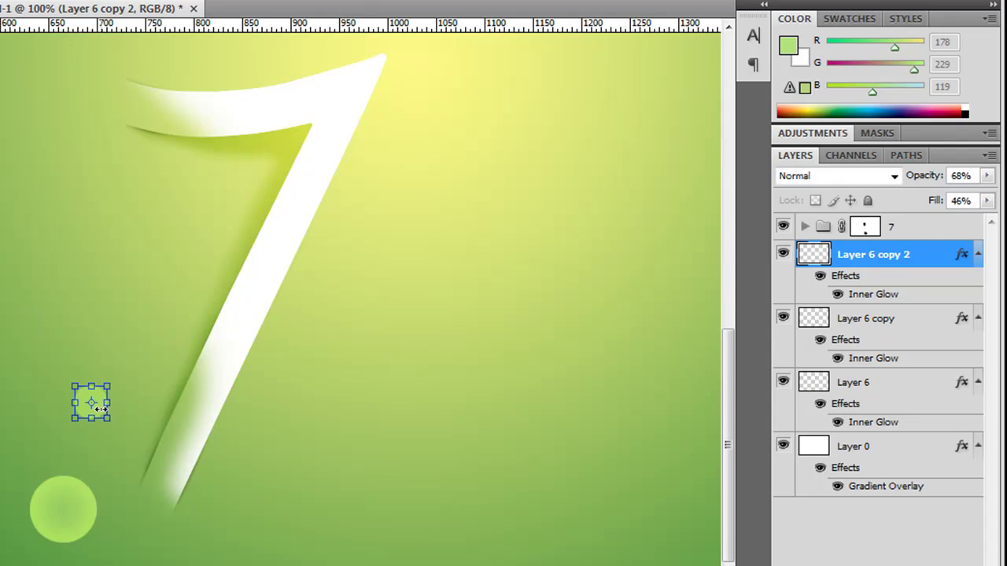
key("Return")
left_click_drag(100, 408, 128, 407)
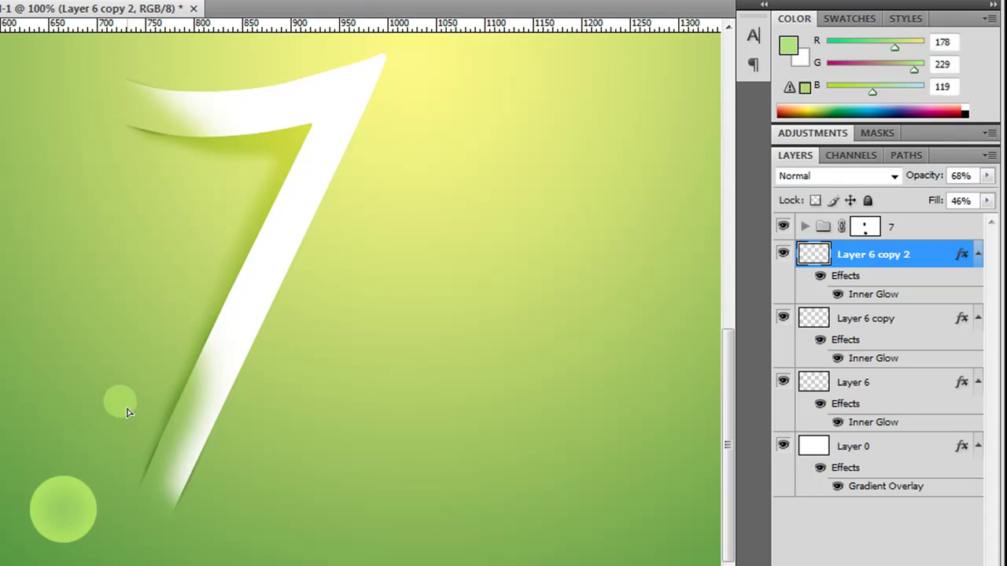
Step: Scale the Layer 6 copy circle to about 70% and place it overlapping the upper edge of the original circle
left_click(890, 326)
key("ctrl+t")
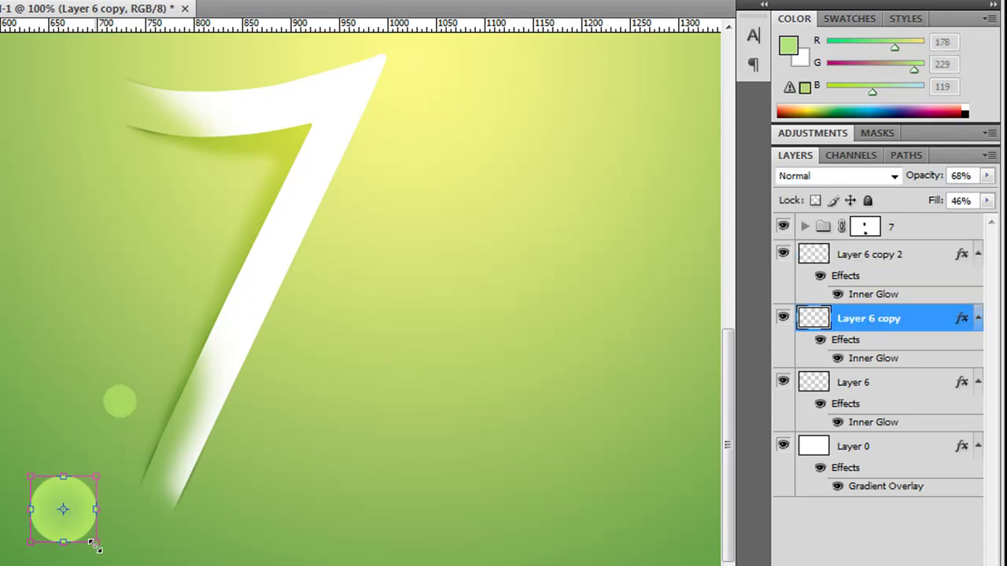
left_click_drag(95, 543, 106, 486)
key("Return")
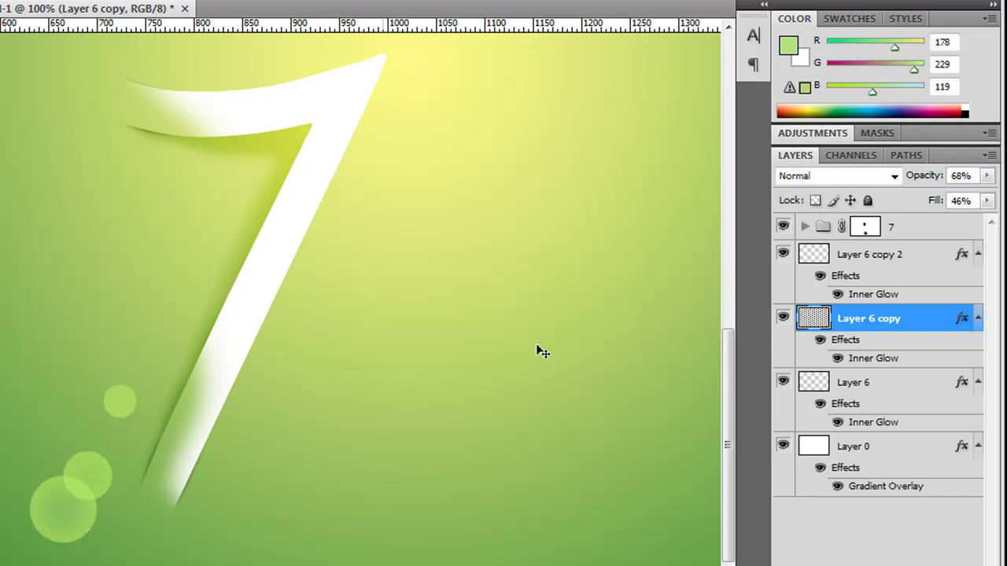
Step: Move the Layer 6 copy 2 circle closer to the 7's stem and shrink it slightly
left_click(861, 257)
key("ctrl+t")
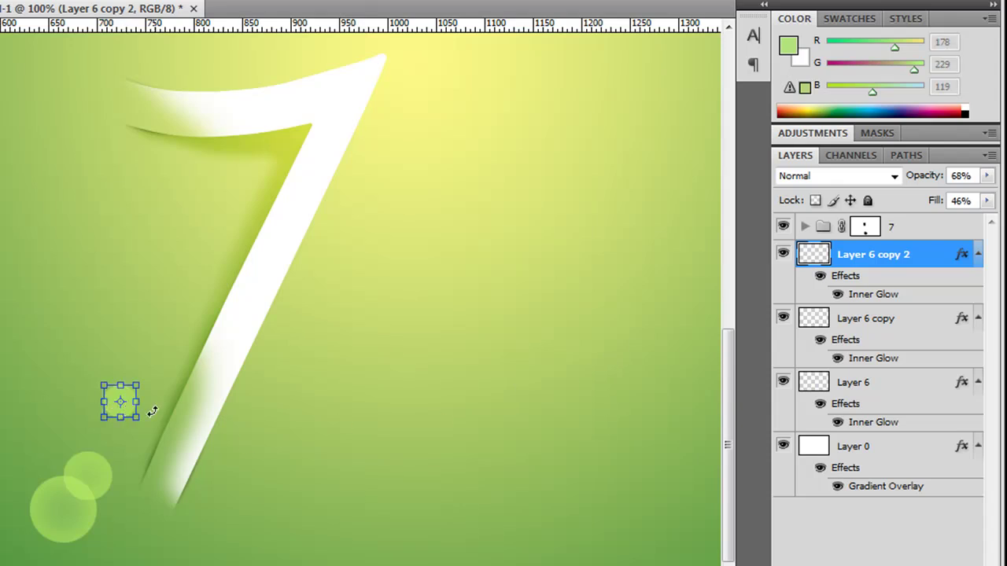
key("Return")
key("ctrl+t")
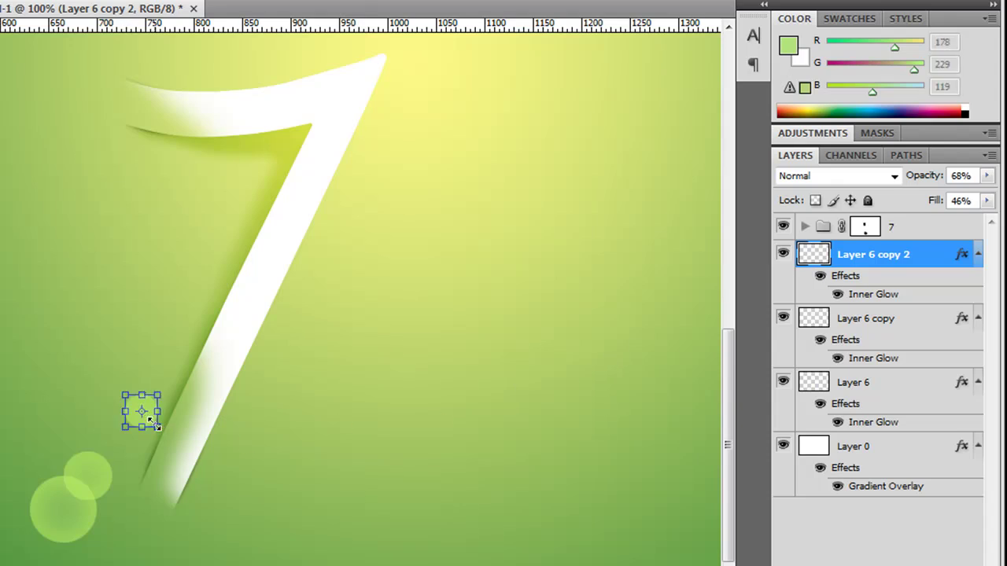
left_click_drag(147, 416, 151, 420)
key("Return")
Step: Duplicate Layer 6 and move the new circle onto the upper tip of the 7
scroll(420, 380, "up", 6)
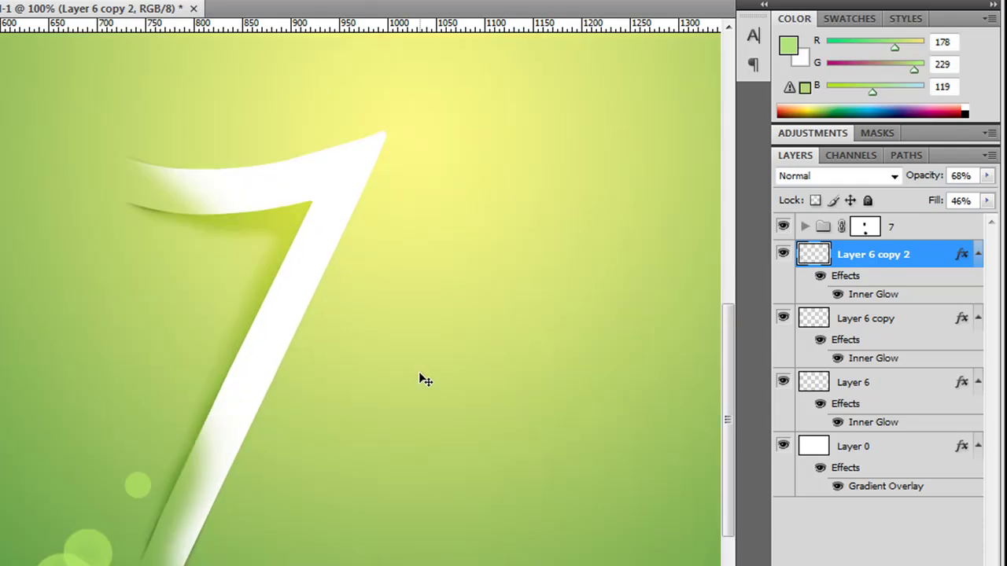
left_click_drag(414, 377, 192, 456)
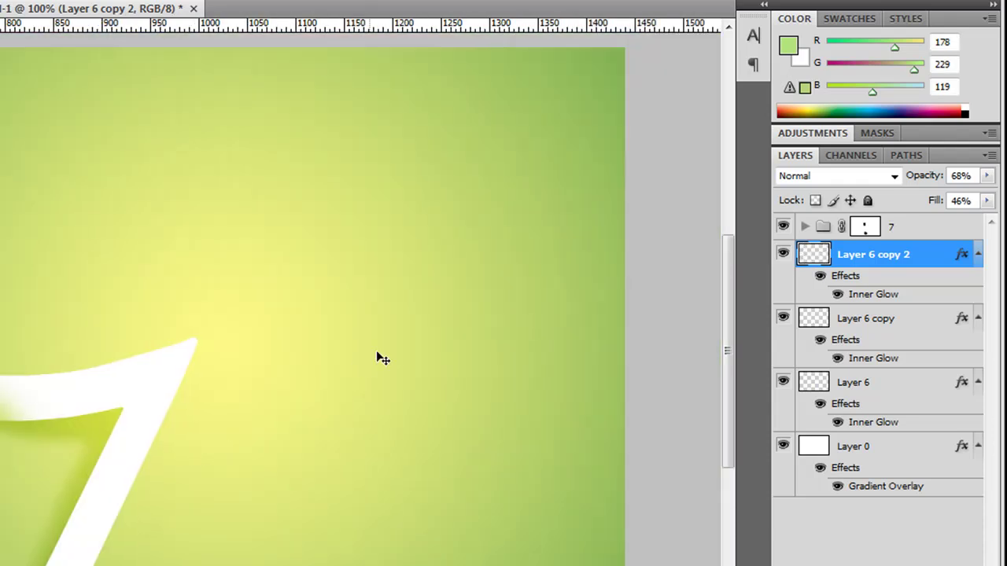
left_click(832, 384)
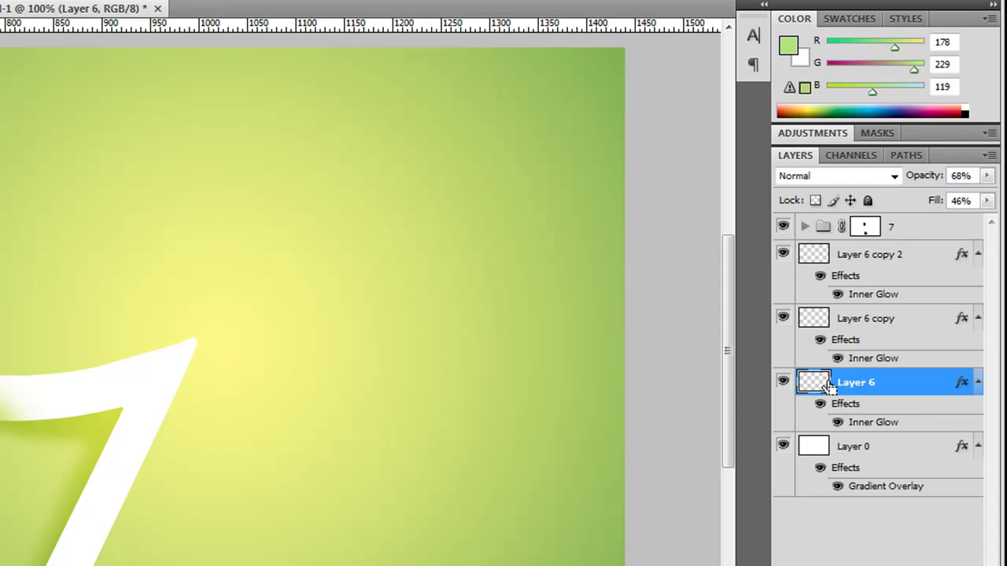
key("ctrl+j")
left_click_drag(384, 199, 304, 397)
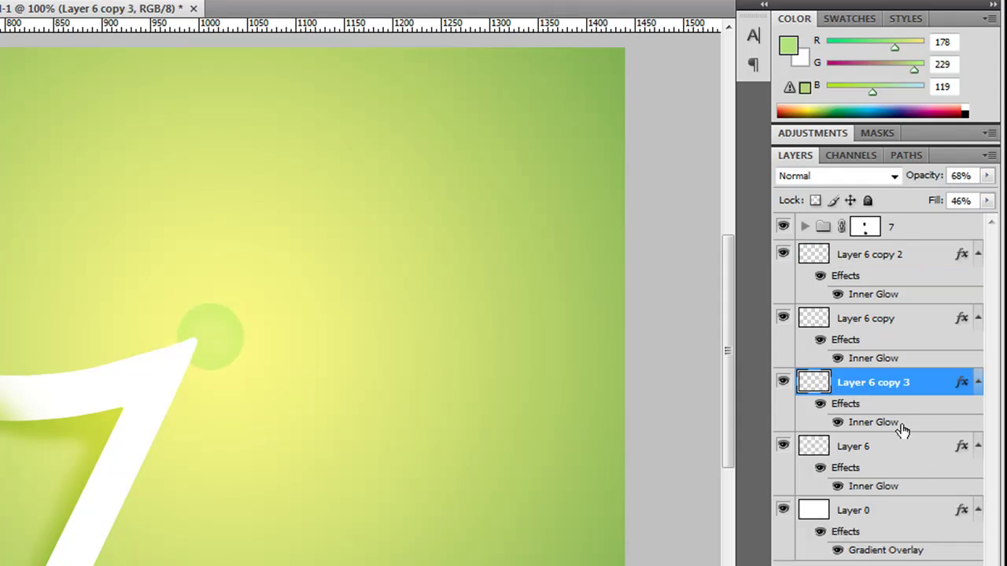
Step: Recolour the inner glow of Layer 6 copy 3 with a yellow-green sampled from the background
double_click(874, 422)
left_click(332, 141)
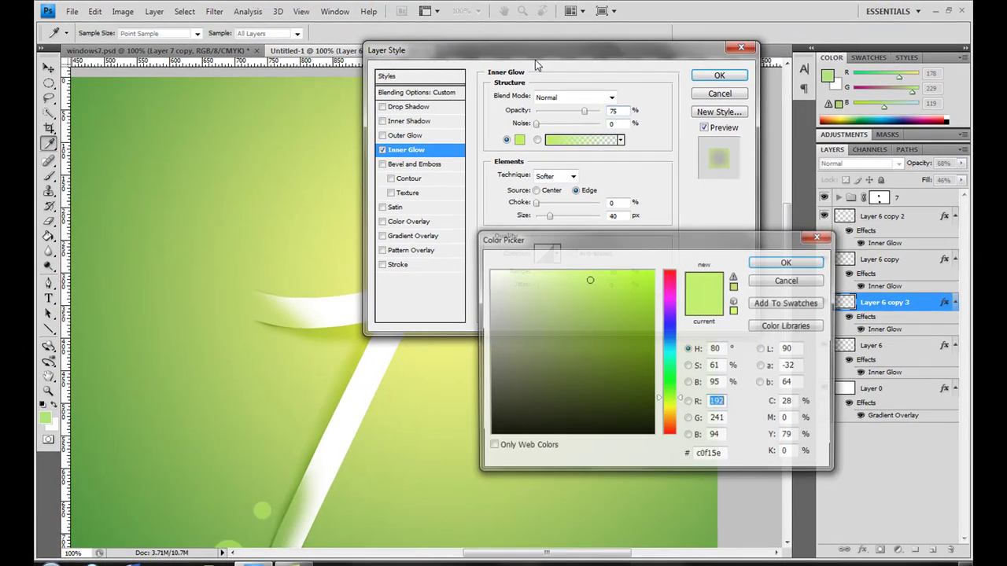
left_click(328, 251)
left_click(786, 262)
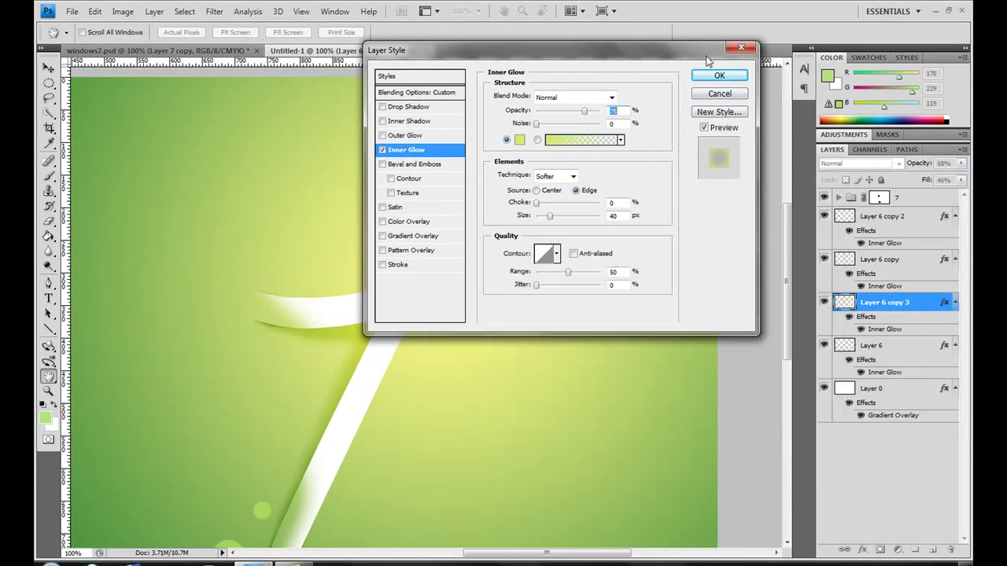
left_click_drag(706, 60, 862, 125)
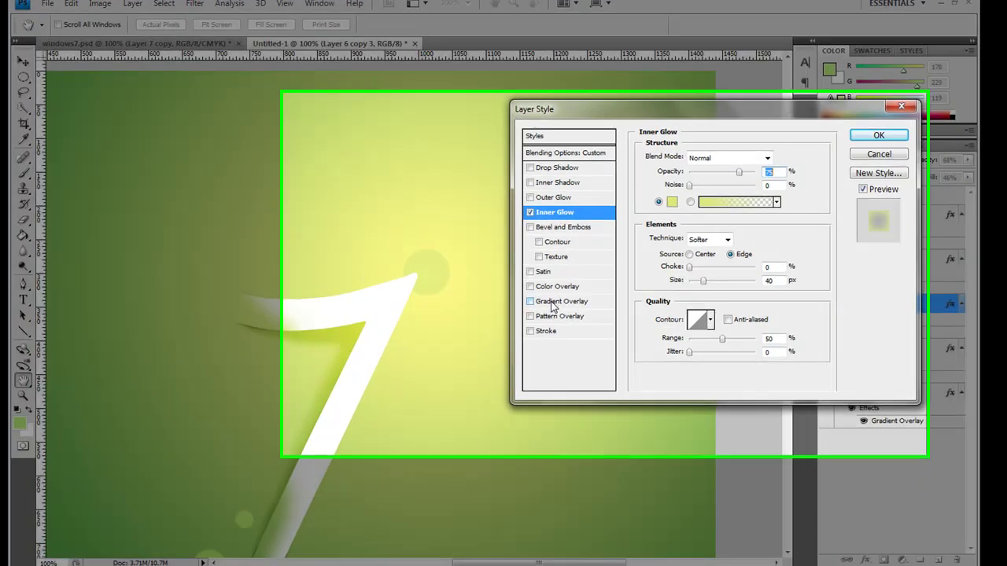
Step: Add a Color Overlay to the circle at the 7's tip in bright yellow (RGB 251, 254, 73)
left_click(564, 285)
left_click(789, 99)
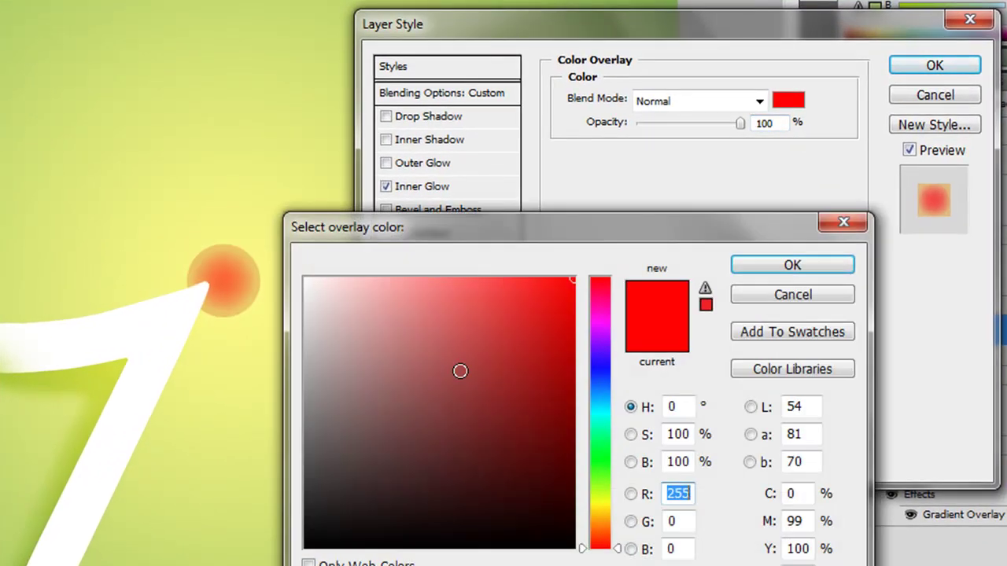
left_click(220, 195)
left_click(499, 280)
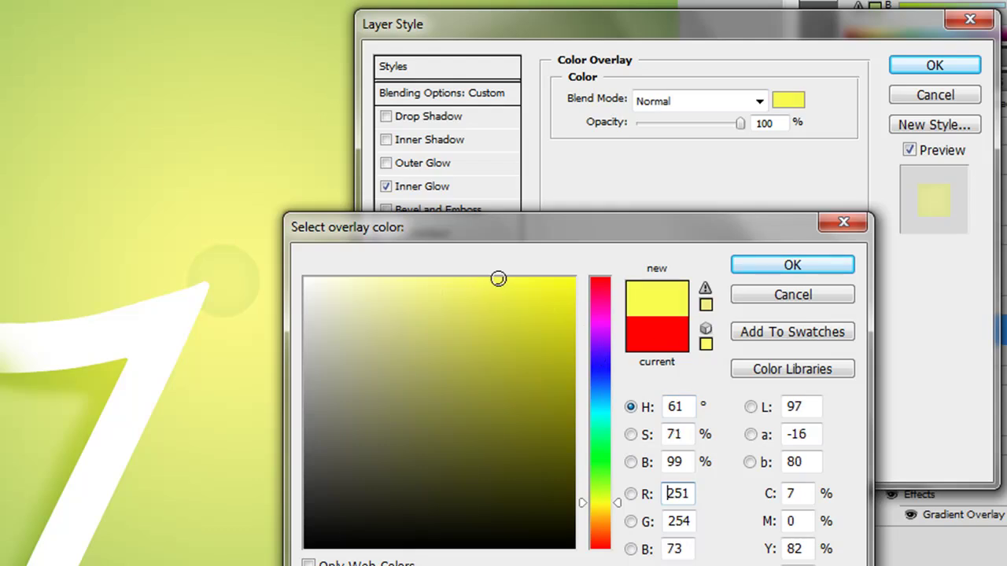
left_click(793, 268)
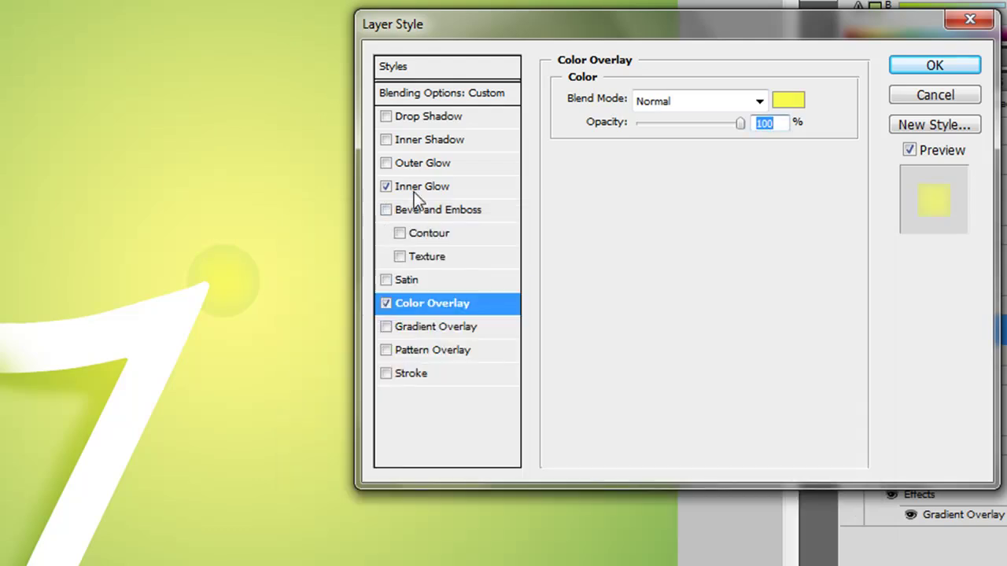
Step: Recolour the inner glow of the circle at the 7's tip to a very pale, almost white yellow
left_click(417, 186)
left_click(609, 172)
mouse_move(447, 302)
left_mouse_down()
mouse_move(551, 286)
mouse_move(582, 299)
left_mouse_up()
left_click(240, 329)
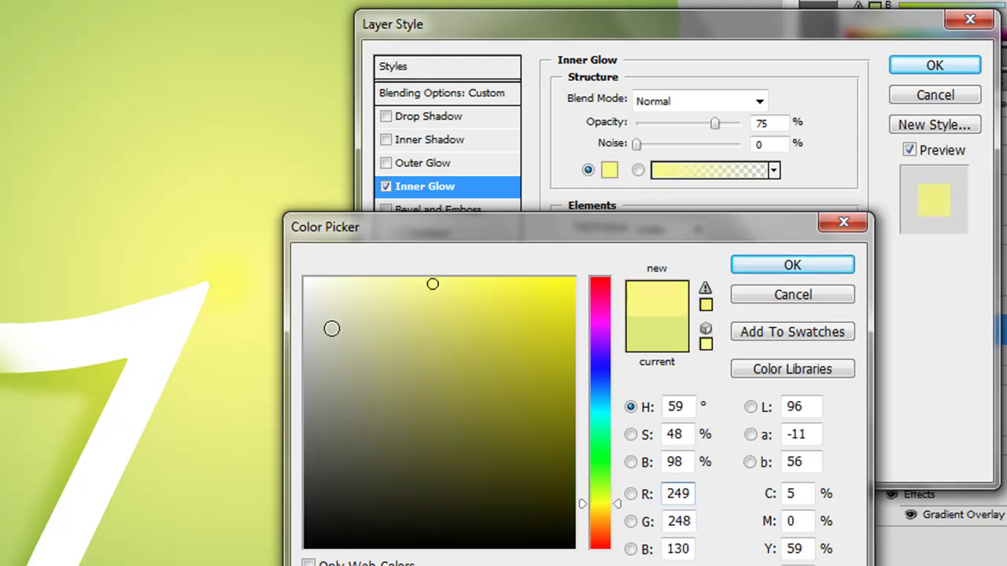
left_click(418, 277)
mouse_move(417, 275)
left_mouse_down()
mouse_move(335, 265)
mouse_move(342, 254)
mouse_move(314, 277)
left_mouse_up()
left_click(762, 264)
key("Return")
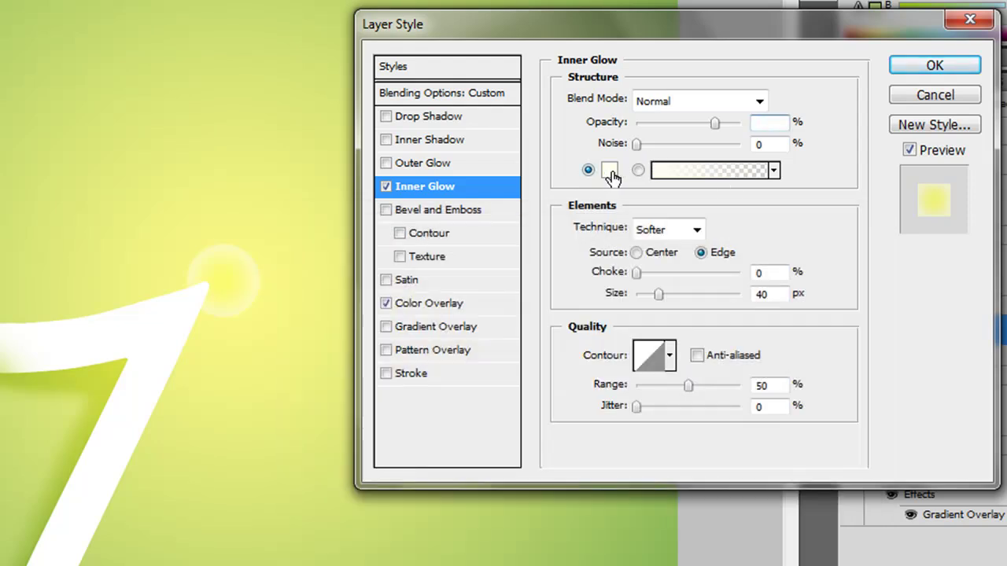
left_click(611, 173)
left_click(761, 265)
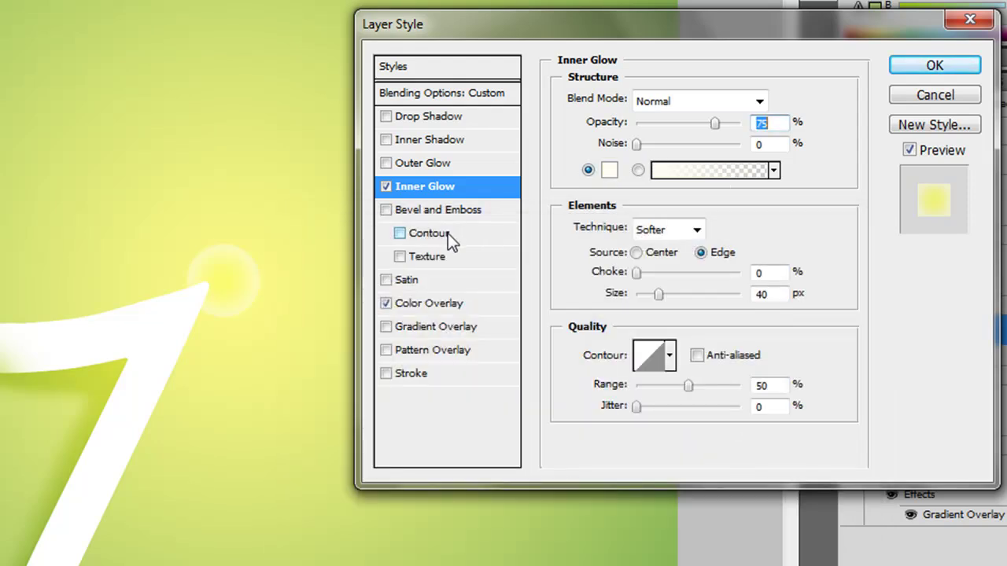
Step: Change the tip circle's Color Overlay to light yellow (RGB 253, 255, 138) and apply the layer style
left_click(429, 303)
left_click(786, 101)
left_click_drag(431, 283, 433, 269)
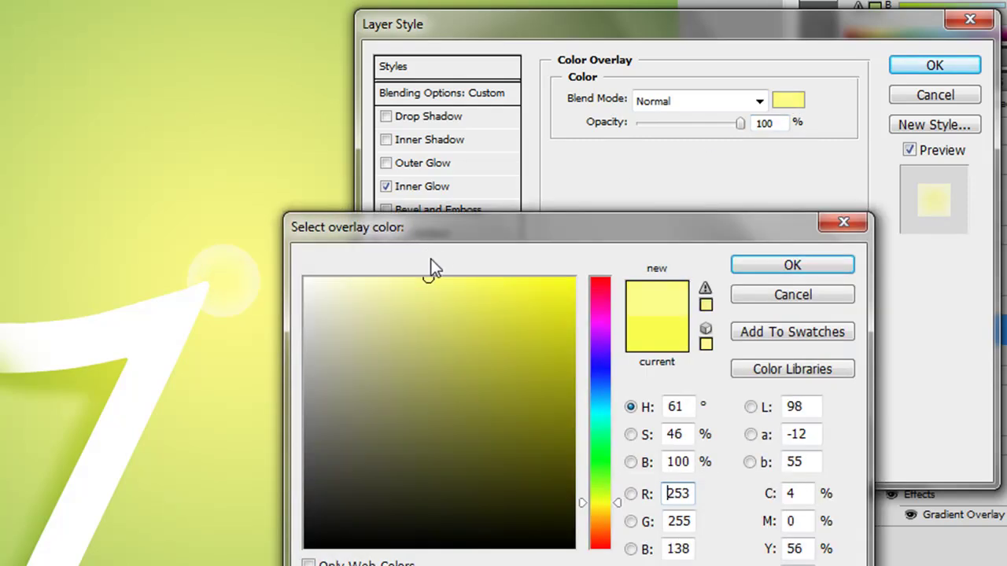
left_click(849, 265)
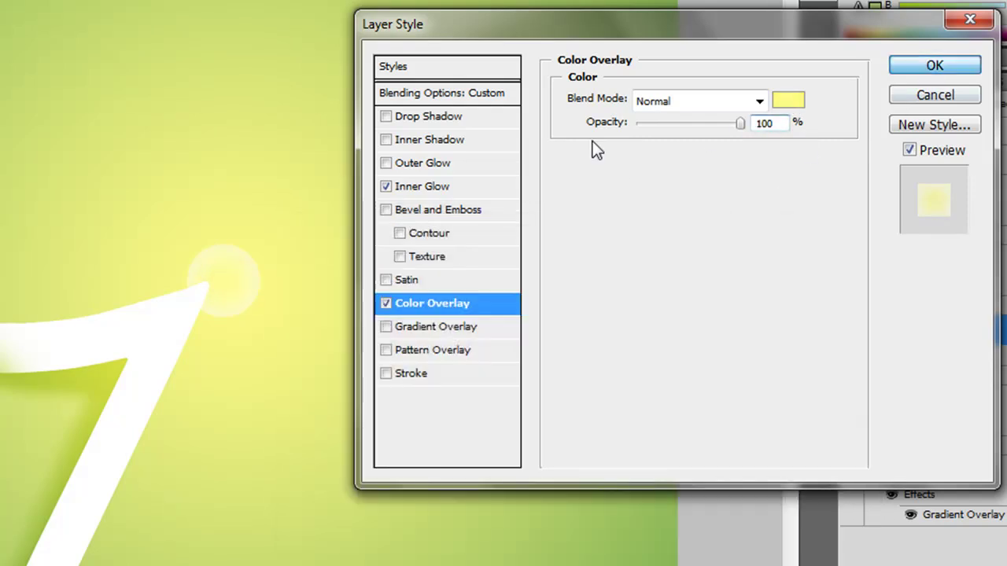
key("Return")
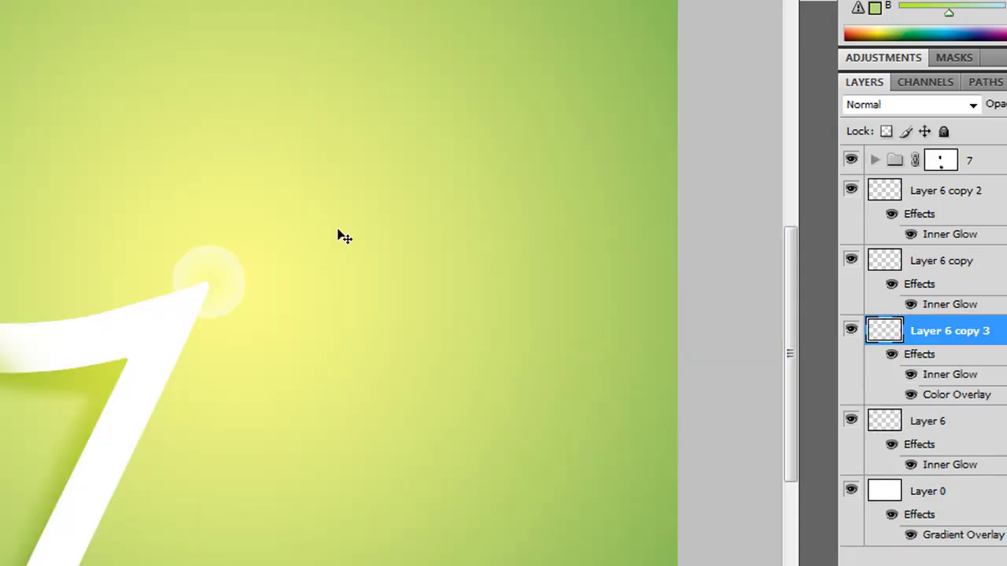
Step: Centre the Layer 6 copy 3 circle on the upper tip of the 7 and enlarge it slightly
left_click_drag(223, 302, 246, 311)
key("ctrl+t")
key("Return")
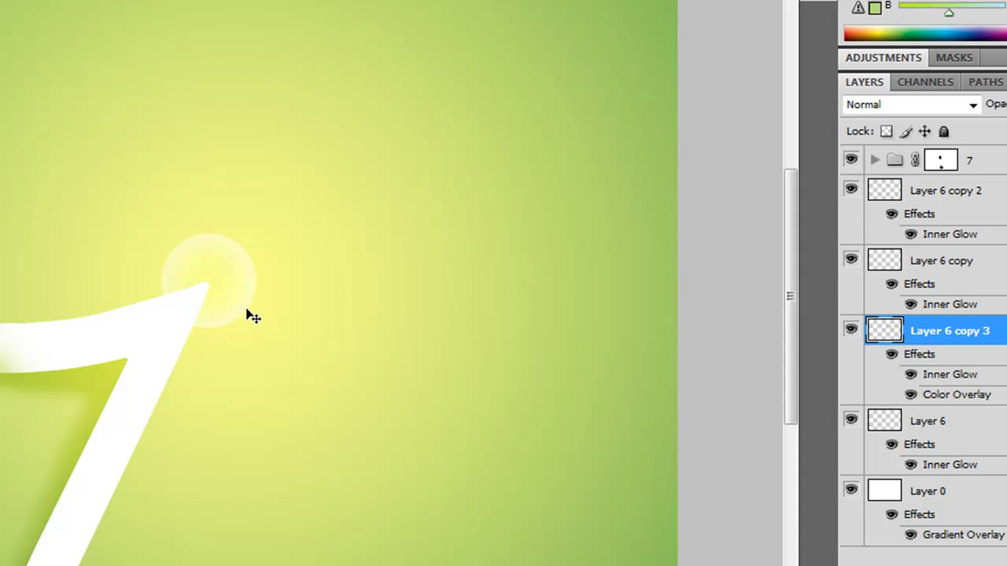
Step: Duplicate the tip circle in place to brighten it, and add another copy at half size touching its upper-right edge
key("ctrl+j")
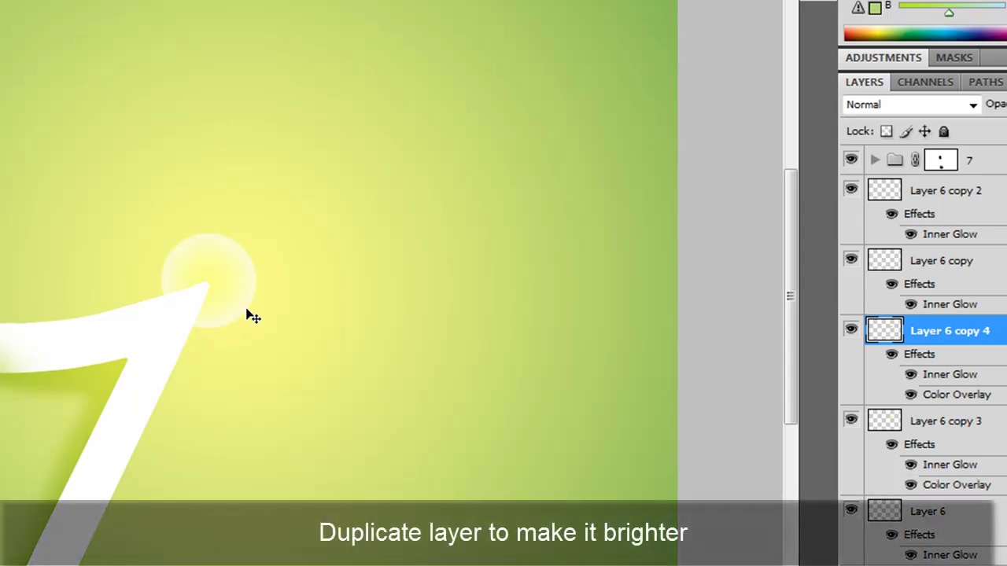
key("ctrl+j")
left_click_drag(247, 294, 275, 260)
key("ctrl+t")
key("Return")
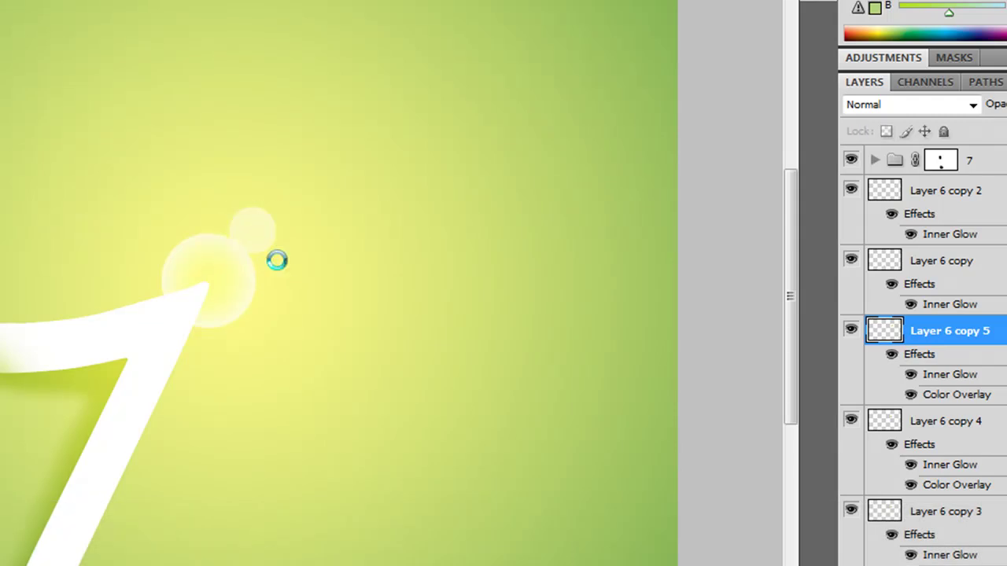
Step: Set the inner glow of Layer 6 copy 4 to a size of 73 px and pure white (ffffff)
left_click(885, 425)
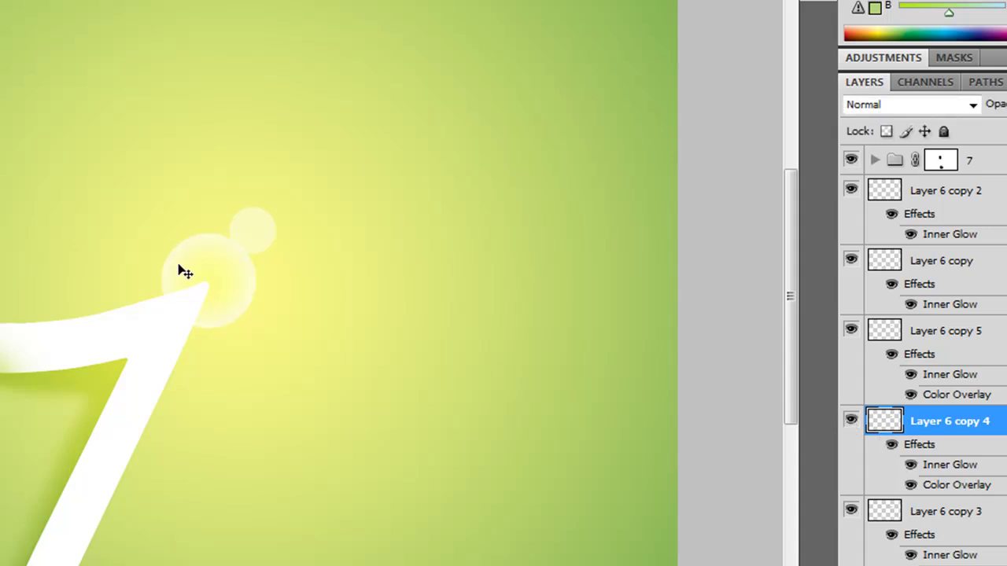
double_click(961, 483)
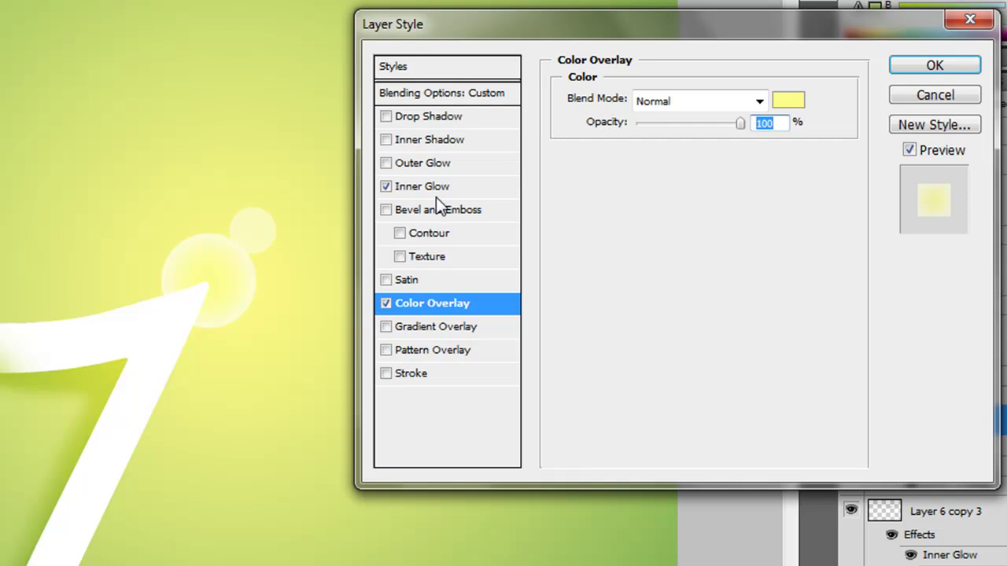
left_click(436, 189)
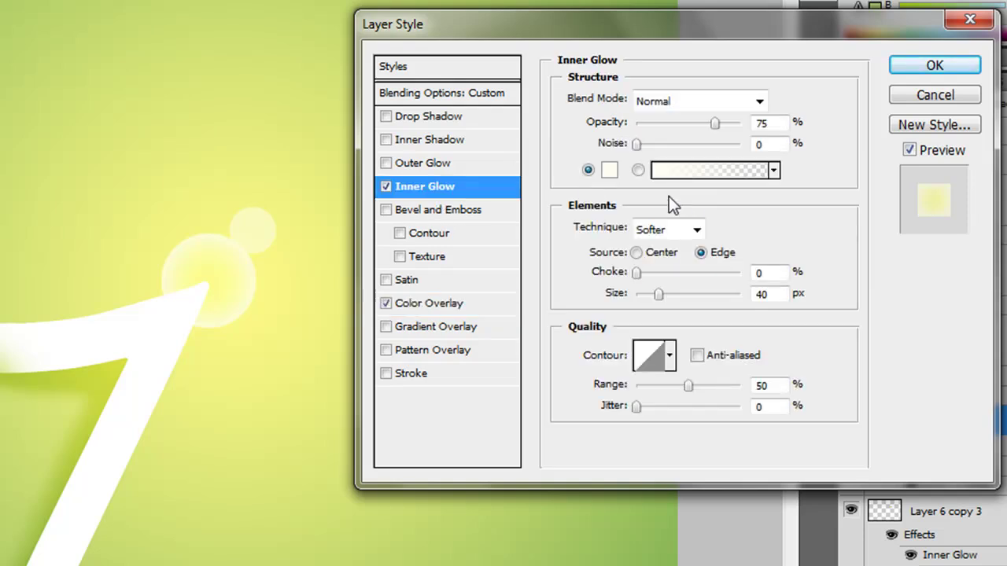
left_click_drag(658, 292, 675, 294)
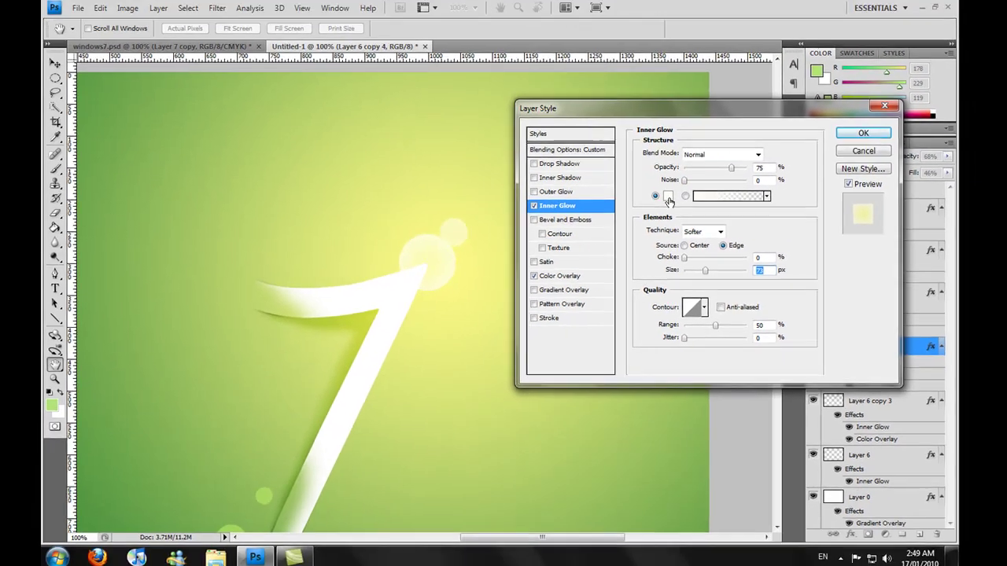
left_click(609, 170)
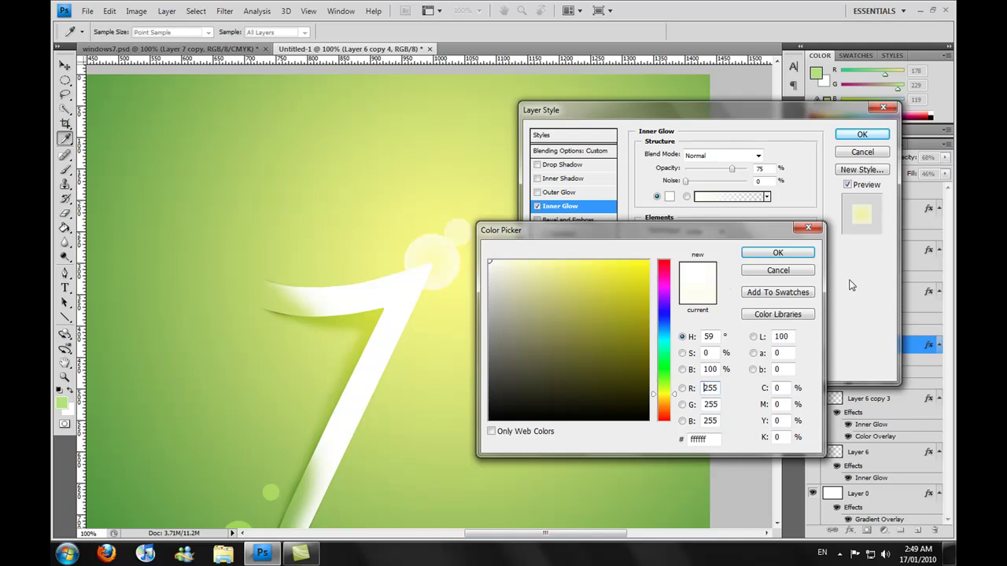
left_click(791, 256)
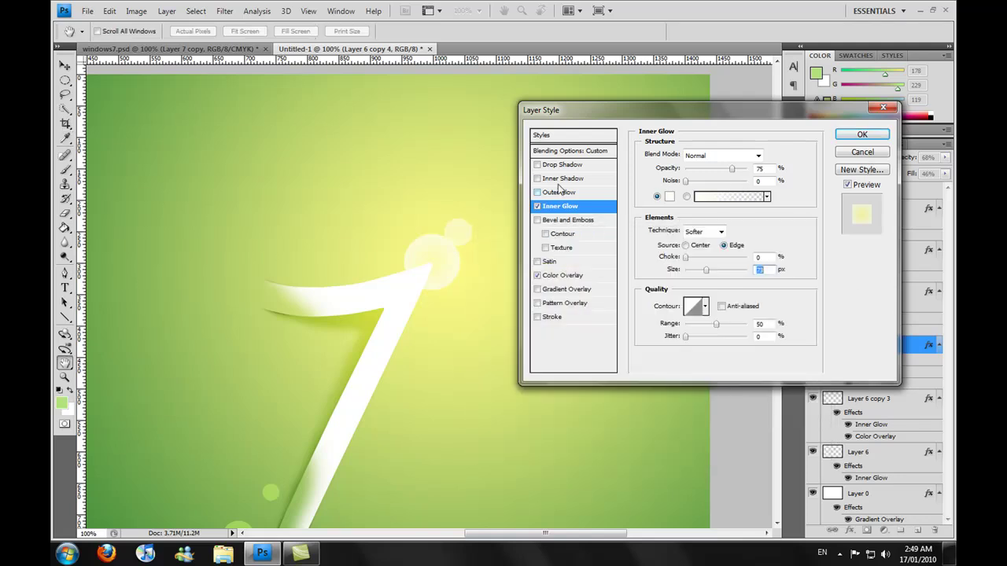
Step: Add a white Outer Glow to Layer 6 copy 4 with Normal blend mode, 36% spread and 161 px size
left_click(542, 193)
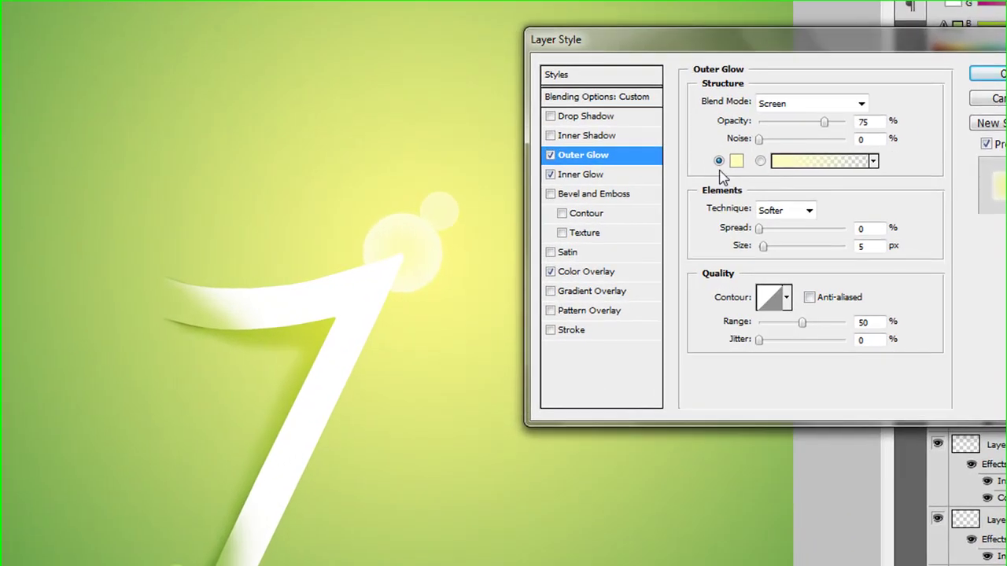
left_click(714, 156)
left_click(791, 122)
left_click(736, 161)
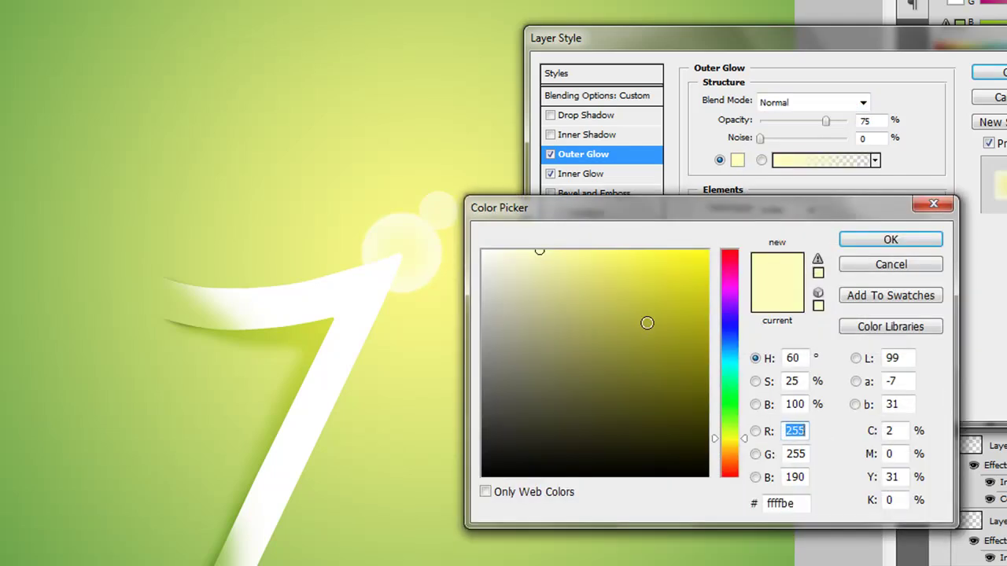
left_click(483, 253)
left_click(886, 246)
left_click_drag(762, 246, 818, 252)
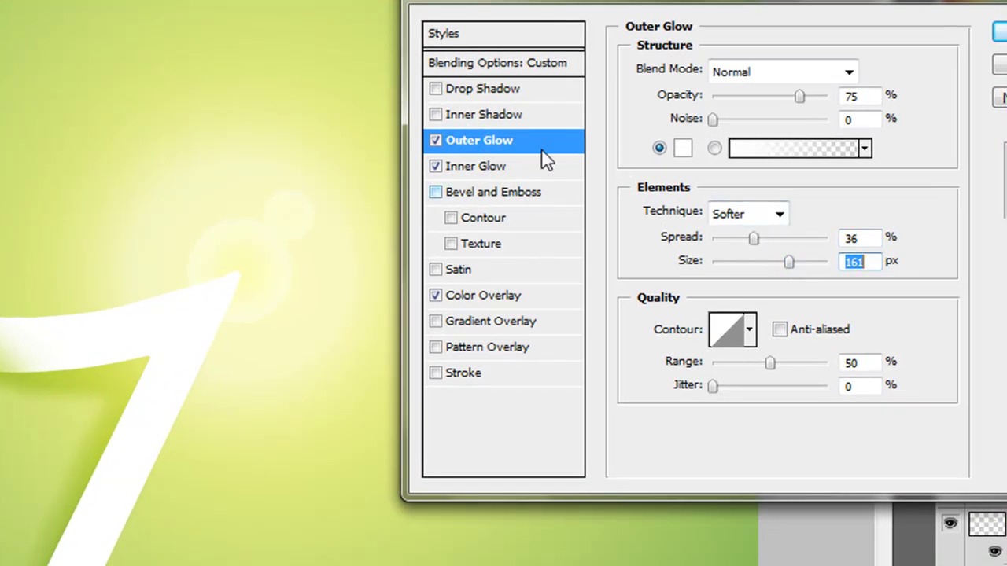
left_click(472, 172)
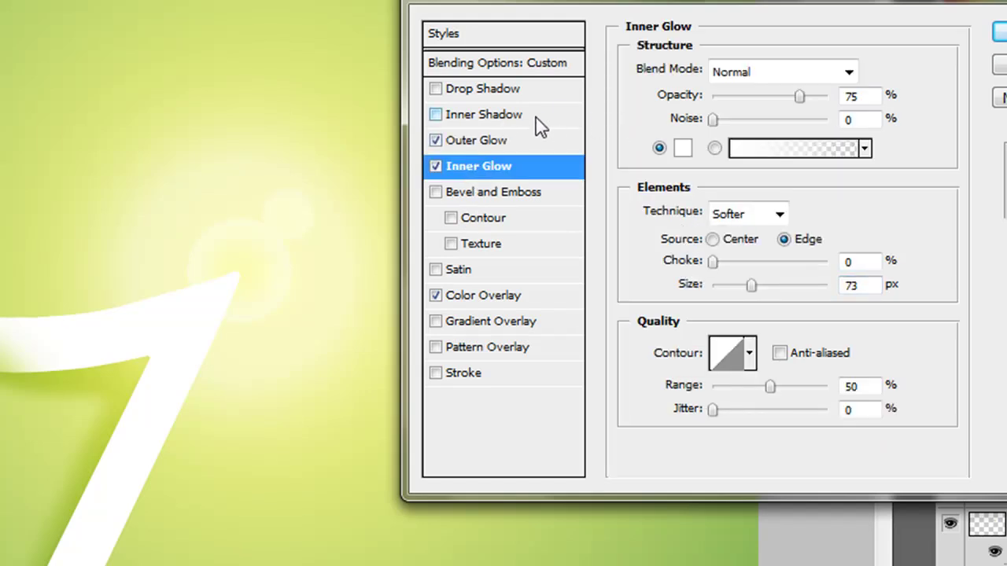
left_click(488, 144)
key("Return")
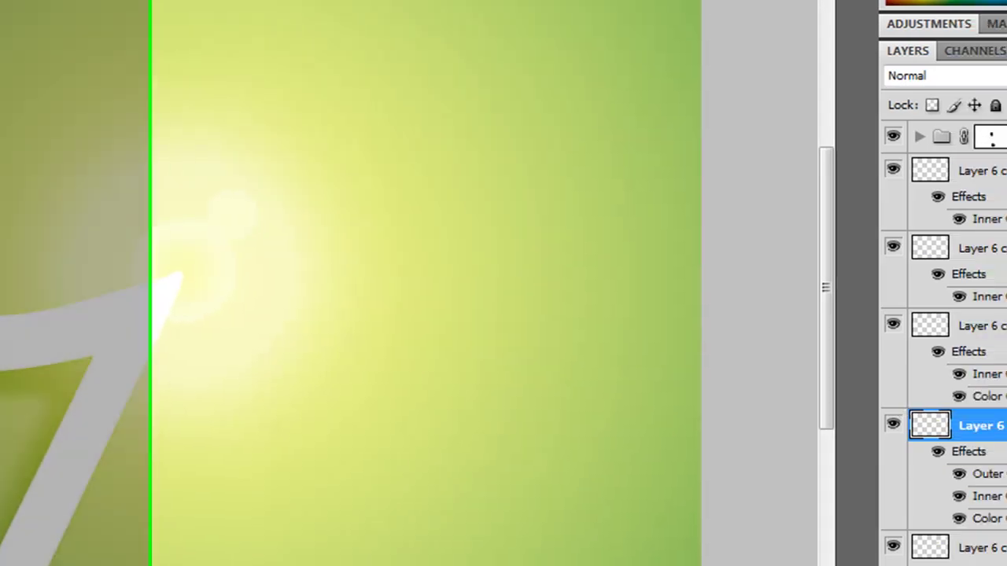
Step: Lower the opacity of Layer 6 copy 4 to 49% to soften its glow
left_click(998, 74)
left_click_drag(996, 98, 927, 98)
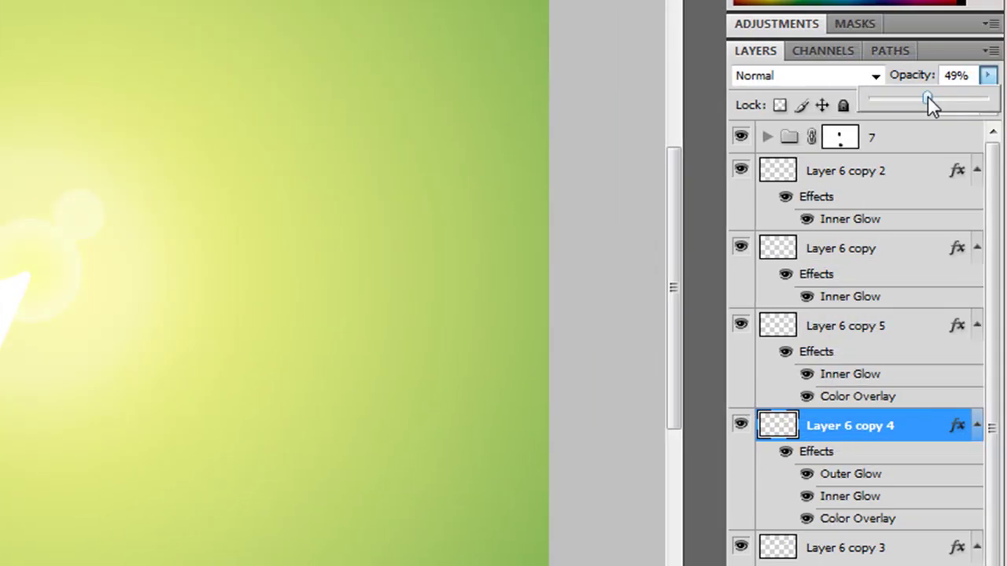
left_click(594, 269)
key("ctrl+minus")
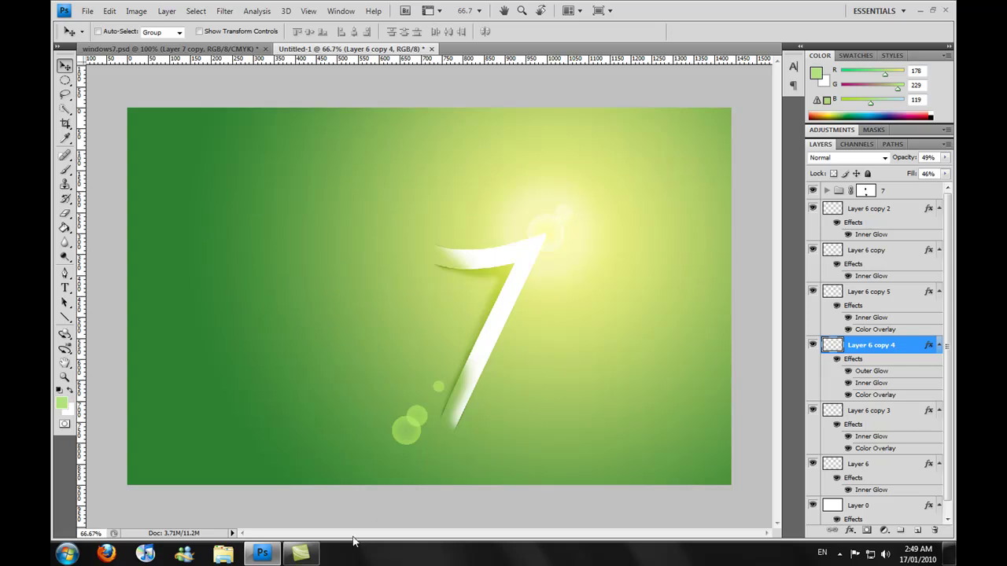
mouse_move(304, 555)
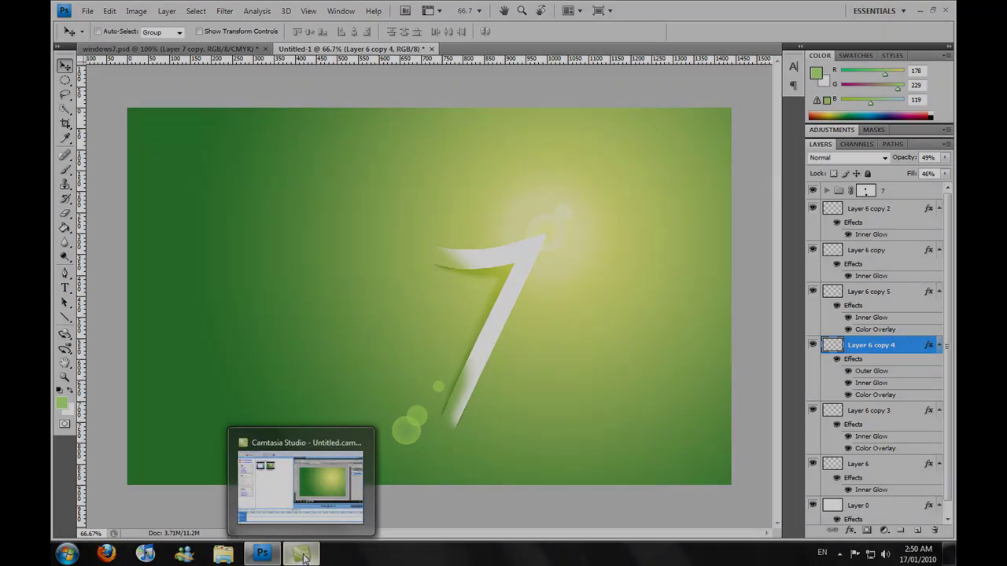